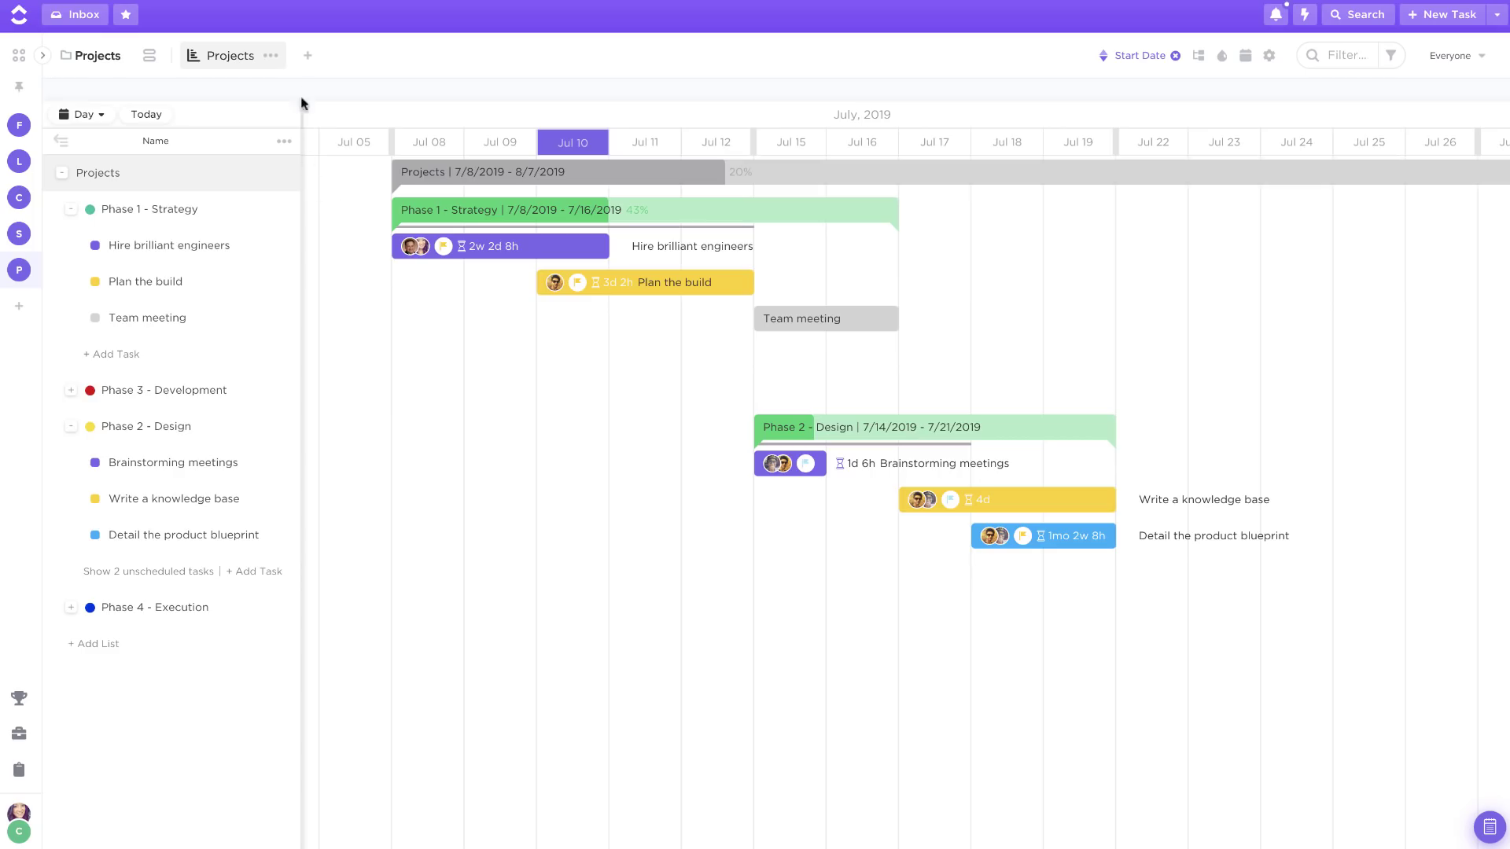
Add a new Gantt view to Projects named 'New!'
click(307, 59)
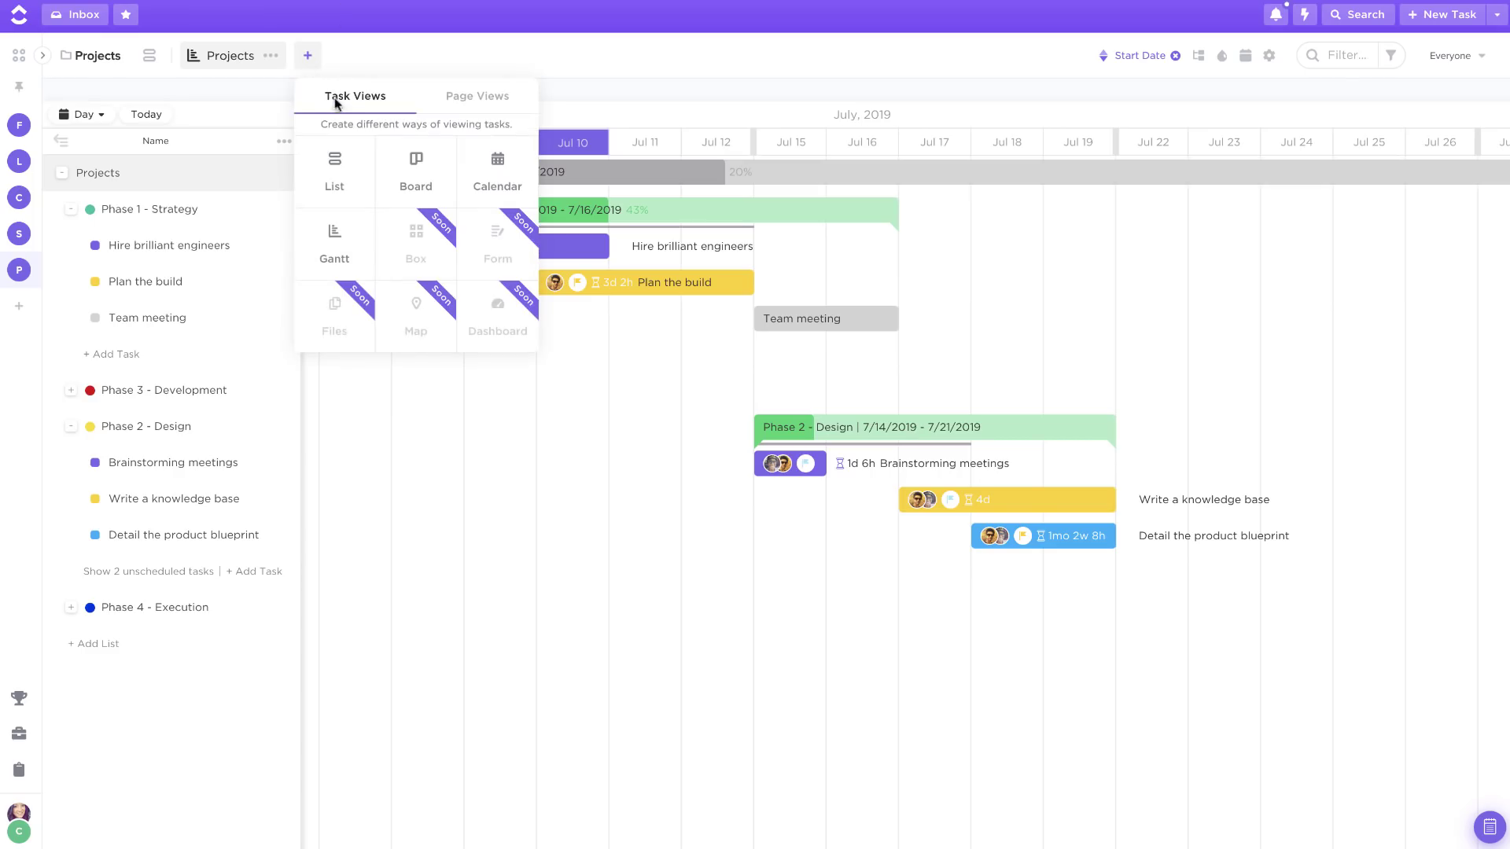
click(334, 245)
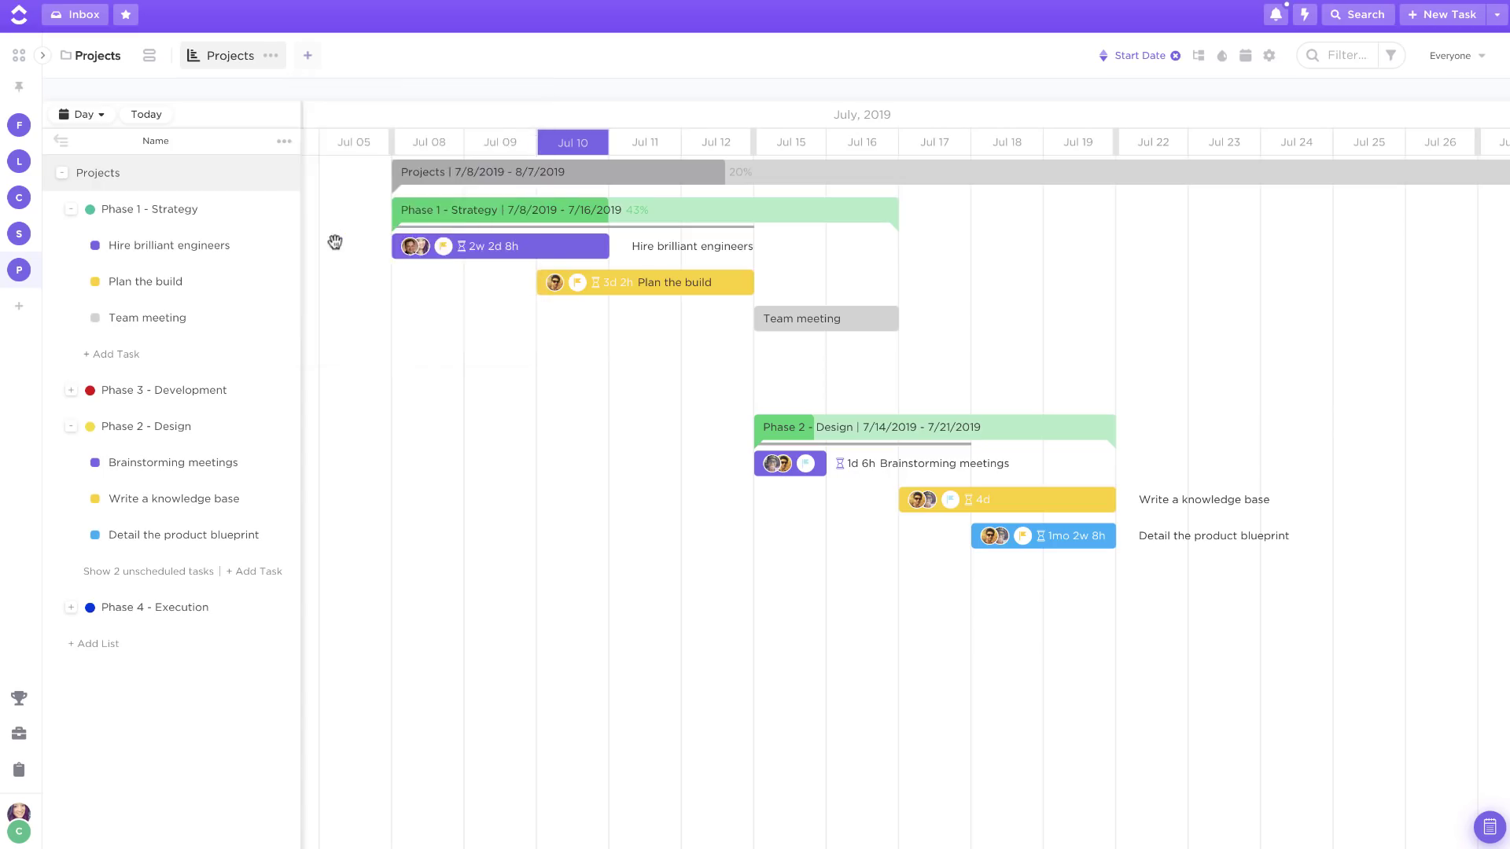
text(New!)
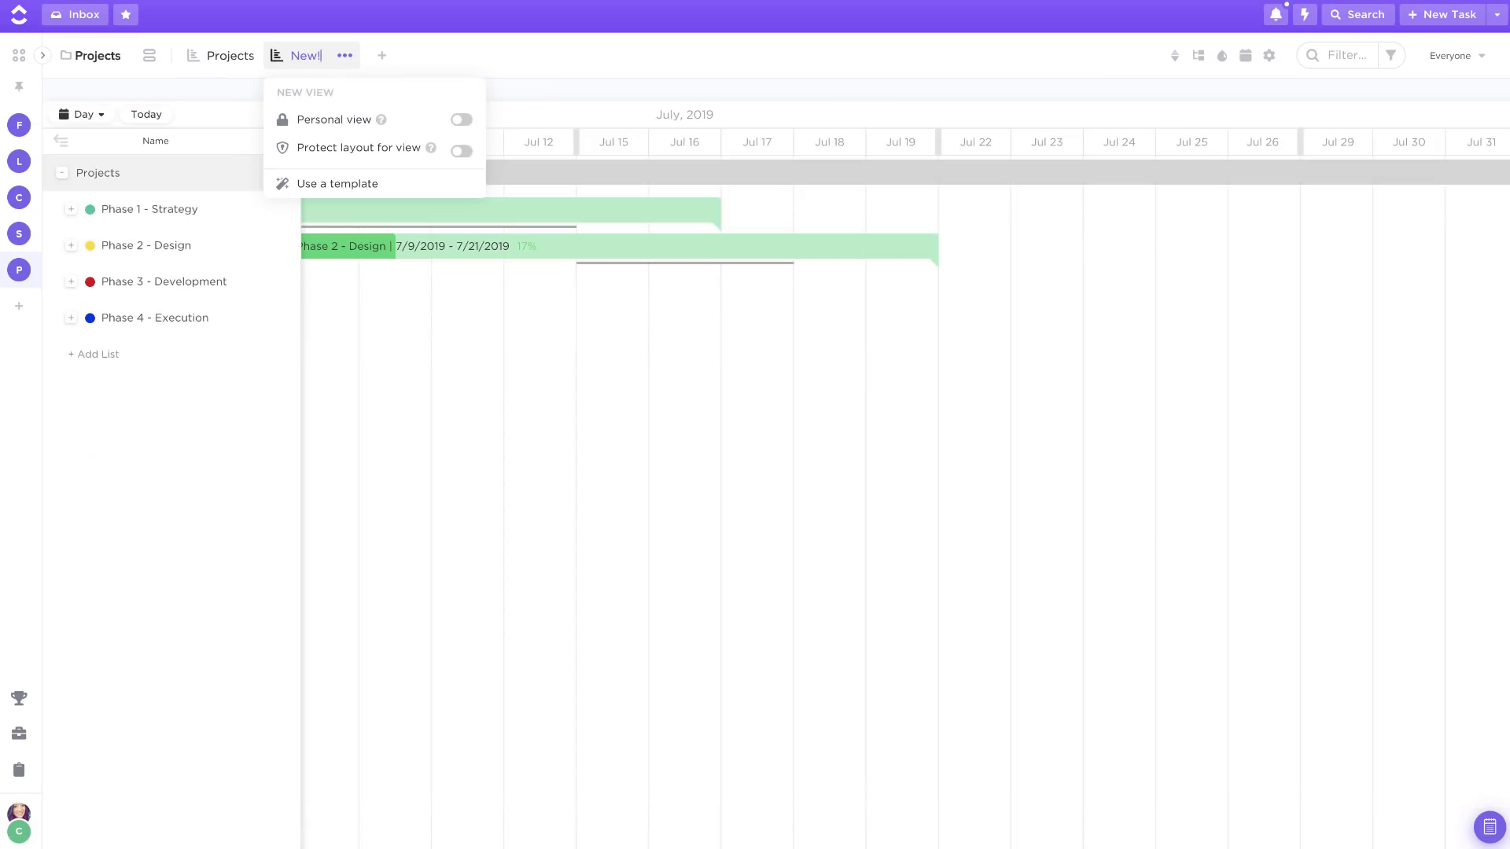
click(368, 377)
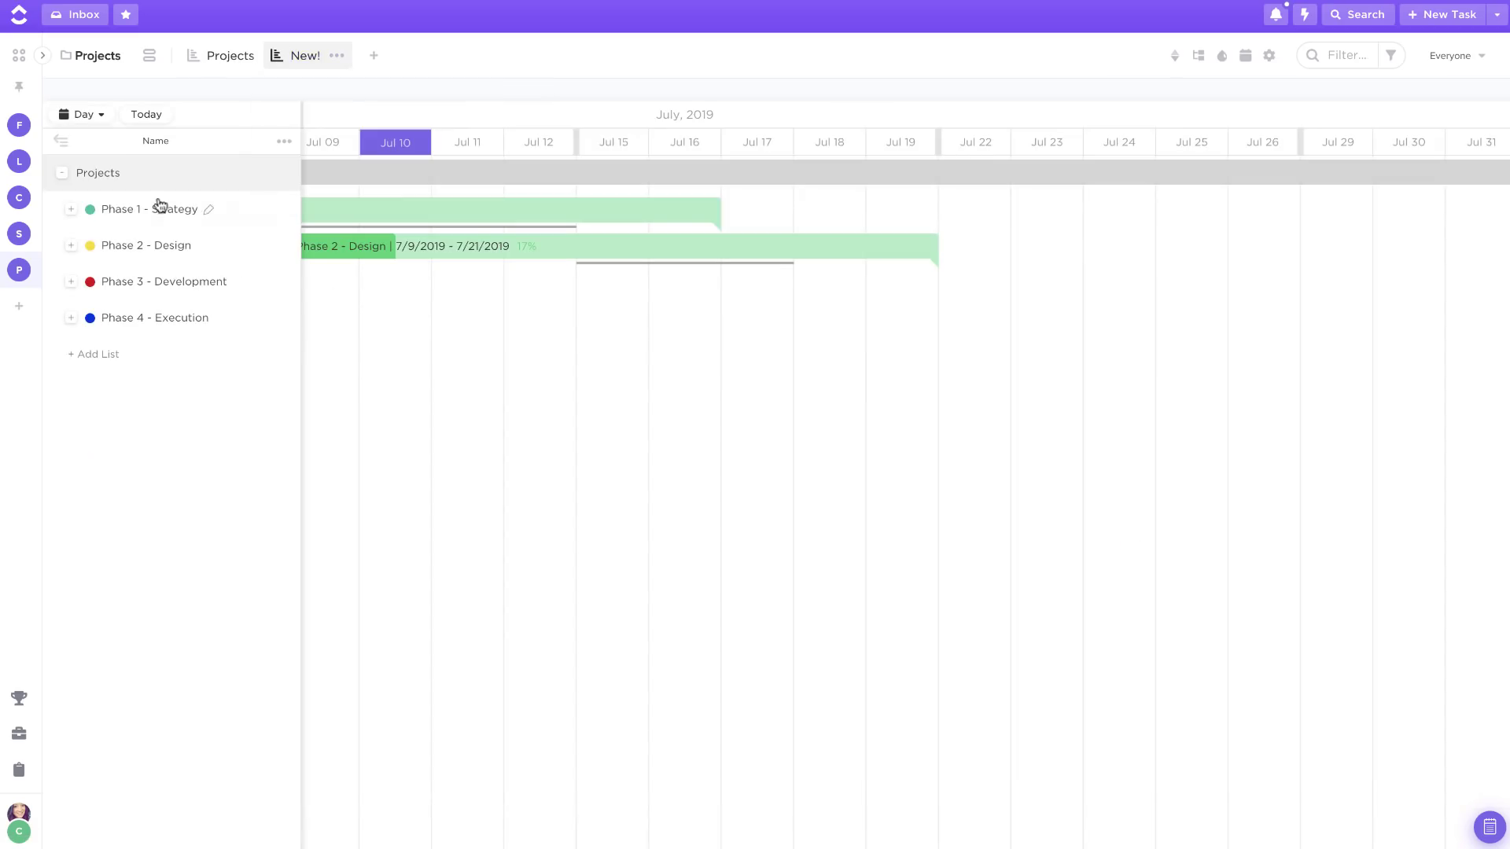
Show and hide the Projects phases sidebar, then return to the original Projects Gantt view
click(42, 57)
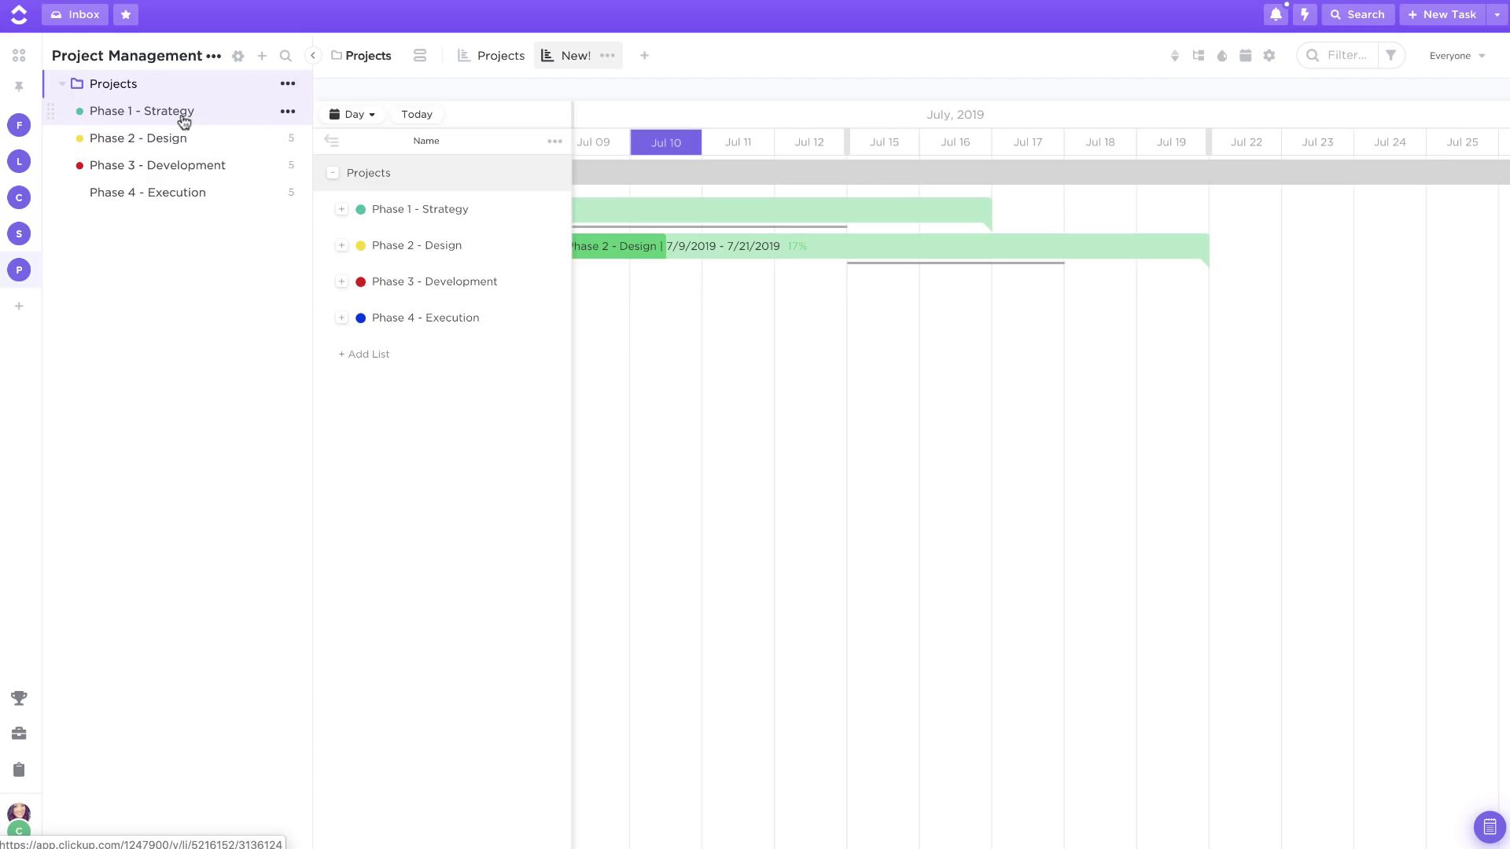
click(312, 57)
click(243, 63)
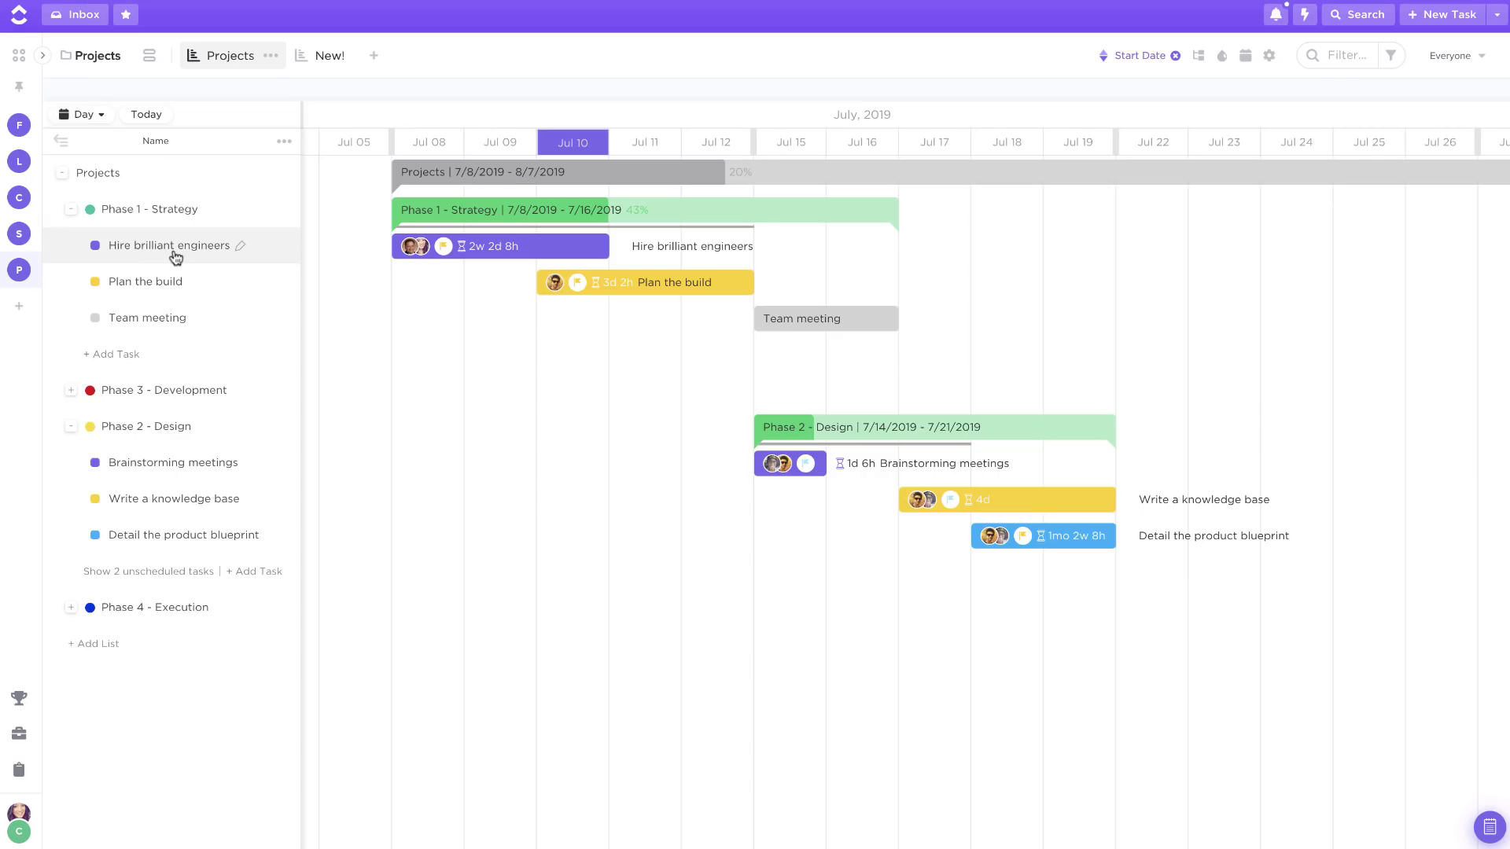
Turn Show Subtasks on and reveal Phase 2's two unscheduled tasks, Mockup and MVP
click(86, 177)
click(85, 180)
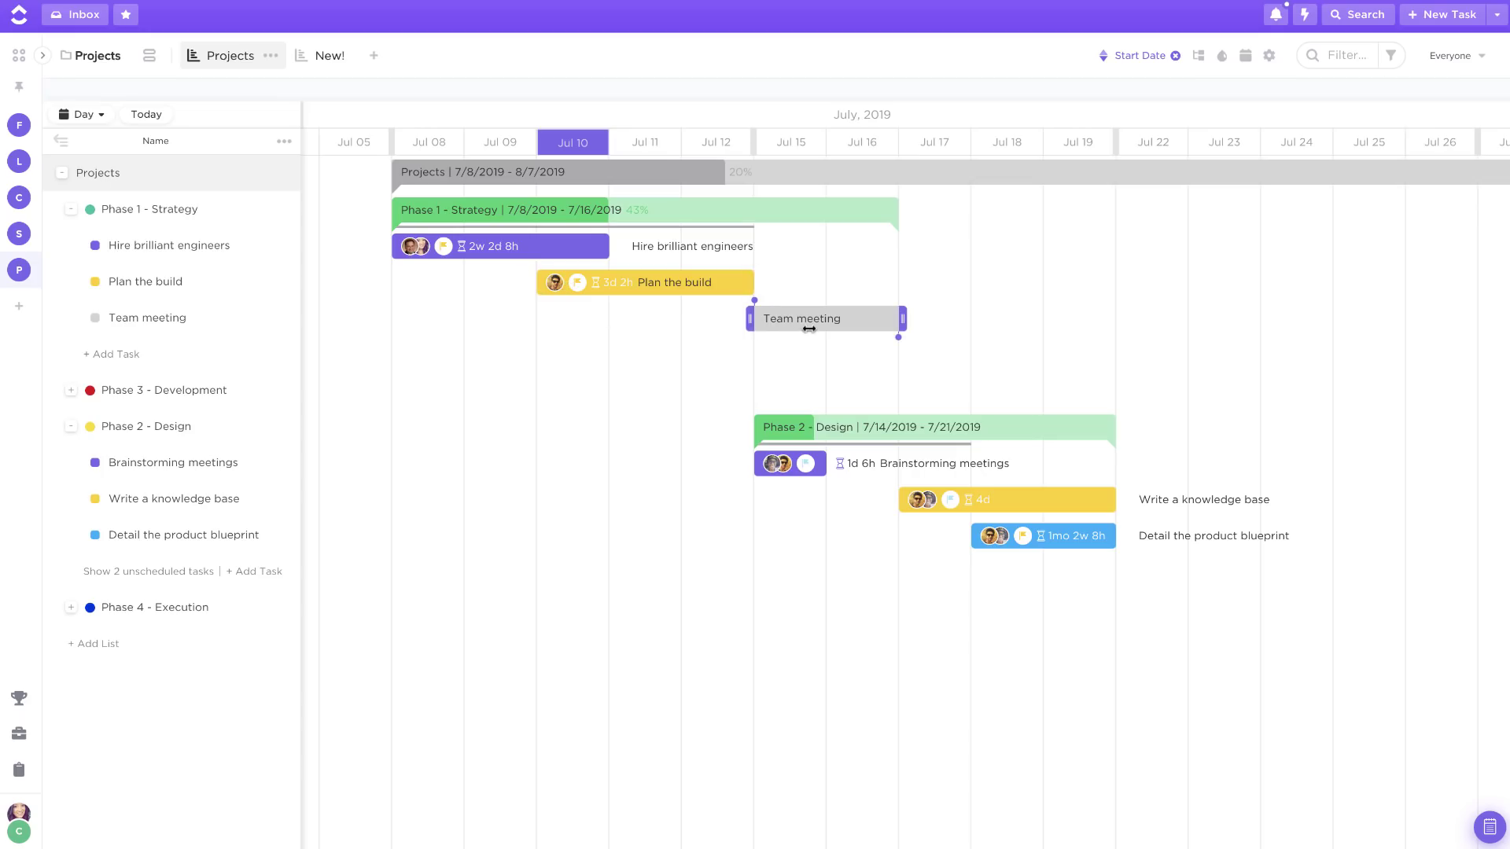
click(1200, 56)
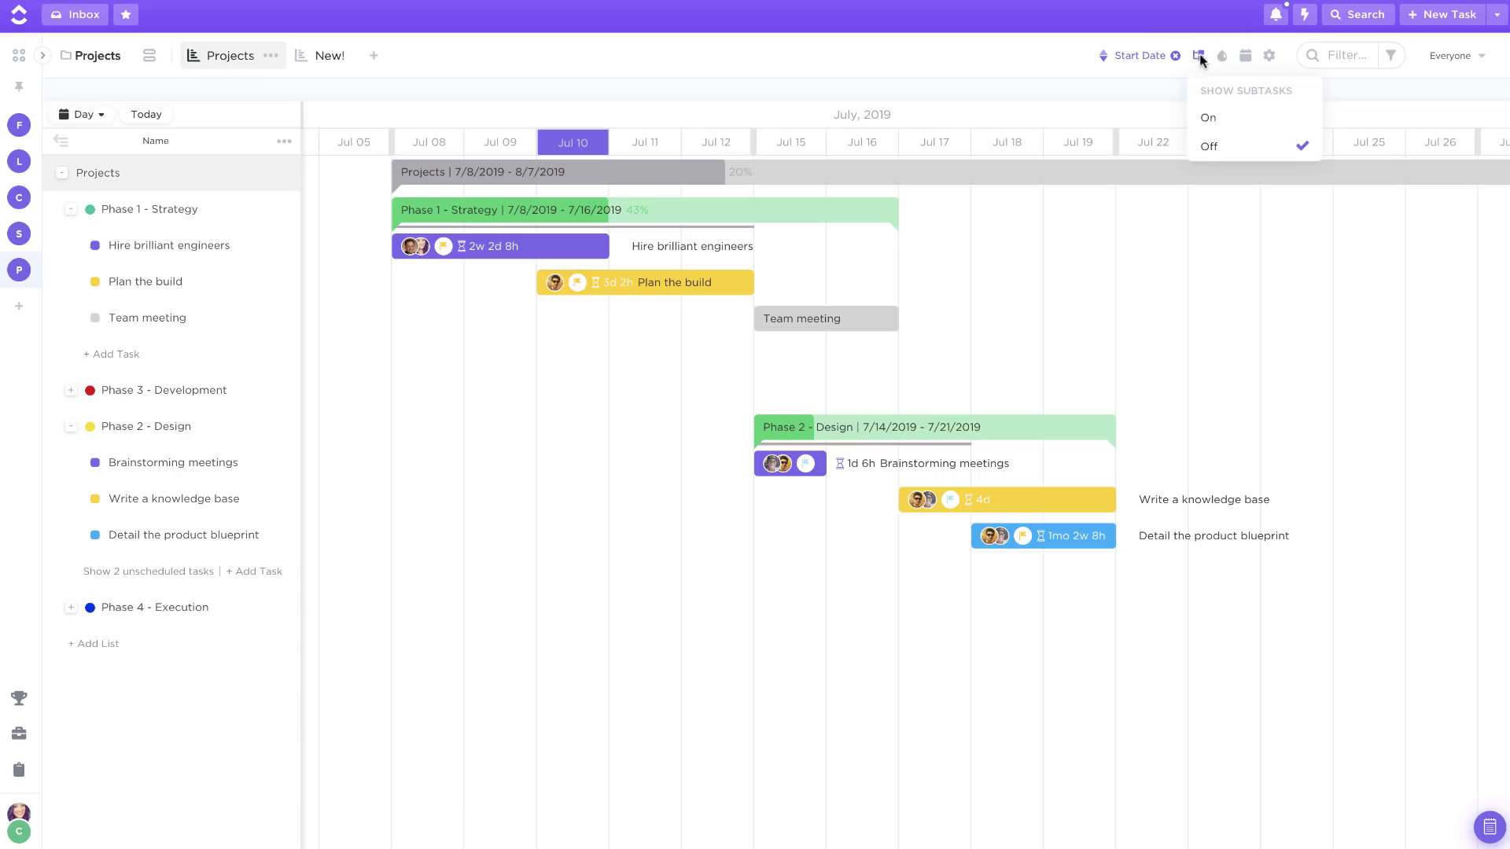
click(1206, 122)
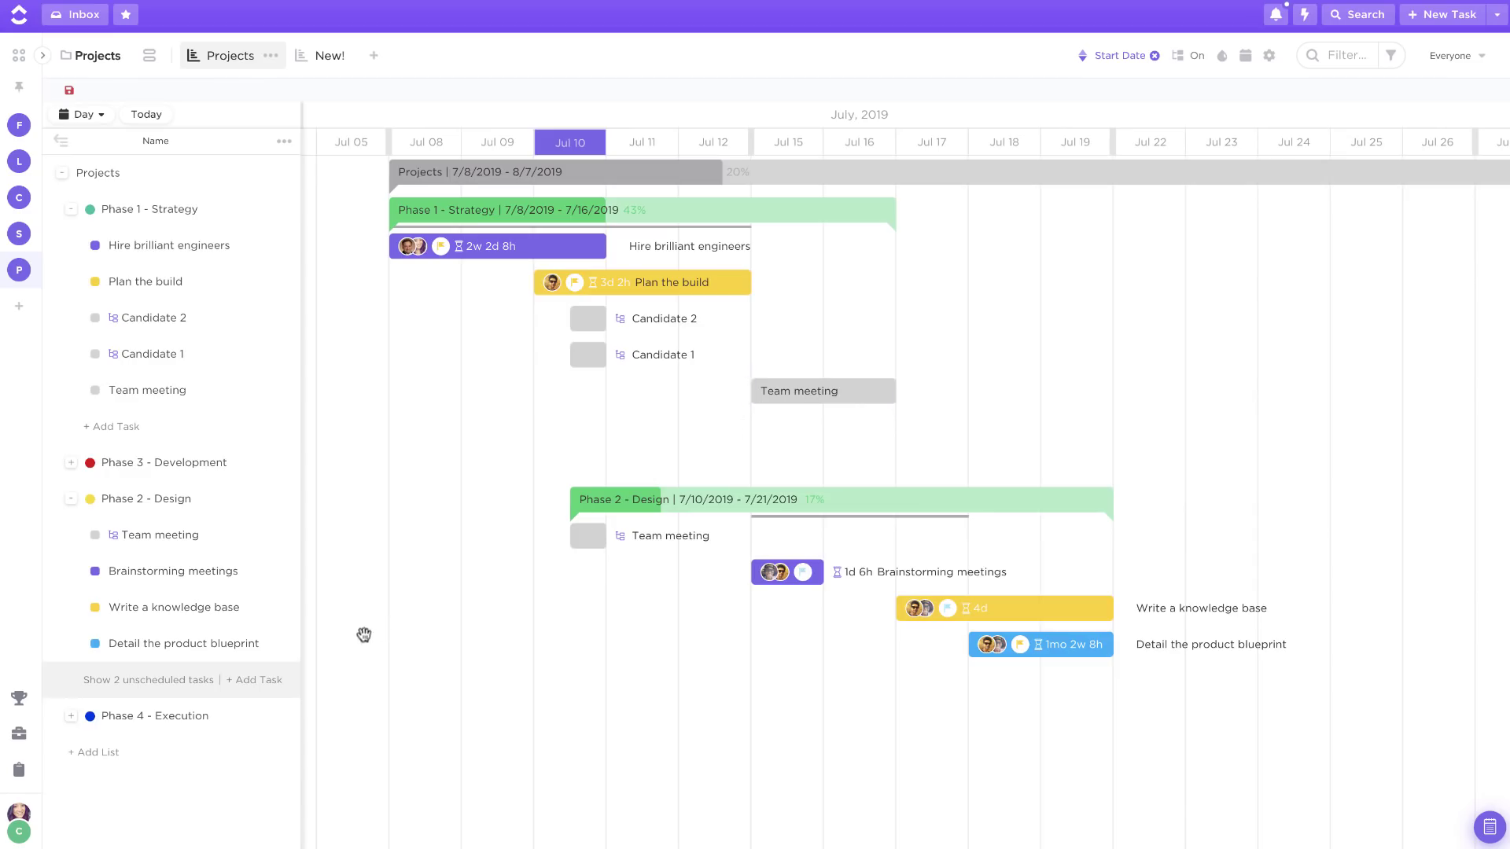
click(147, 681)
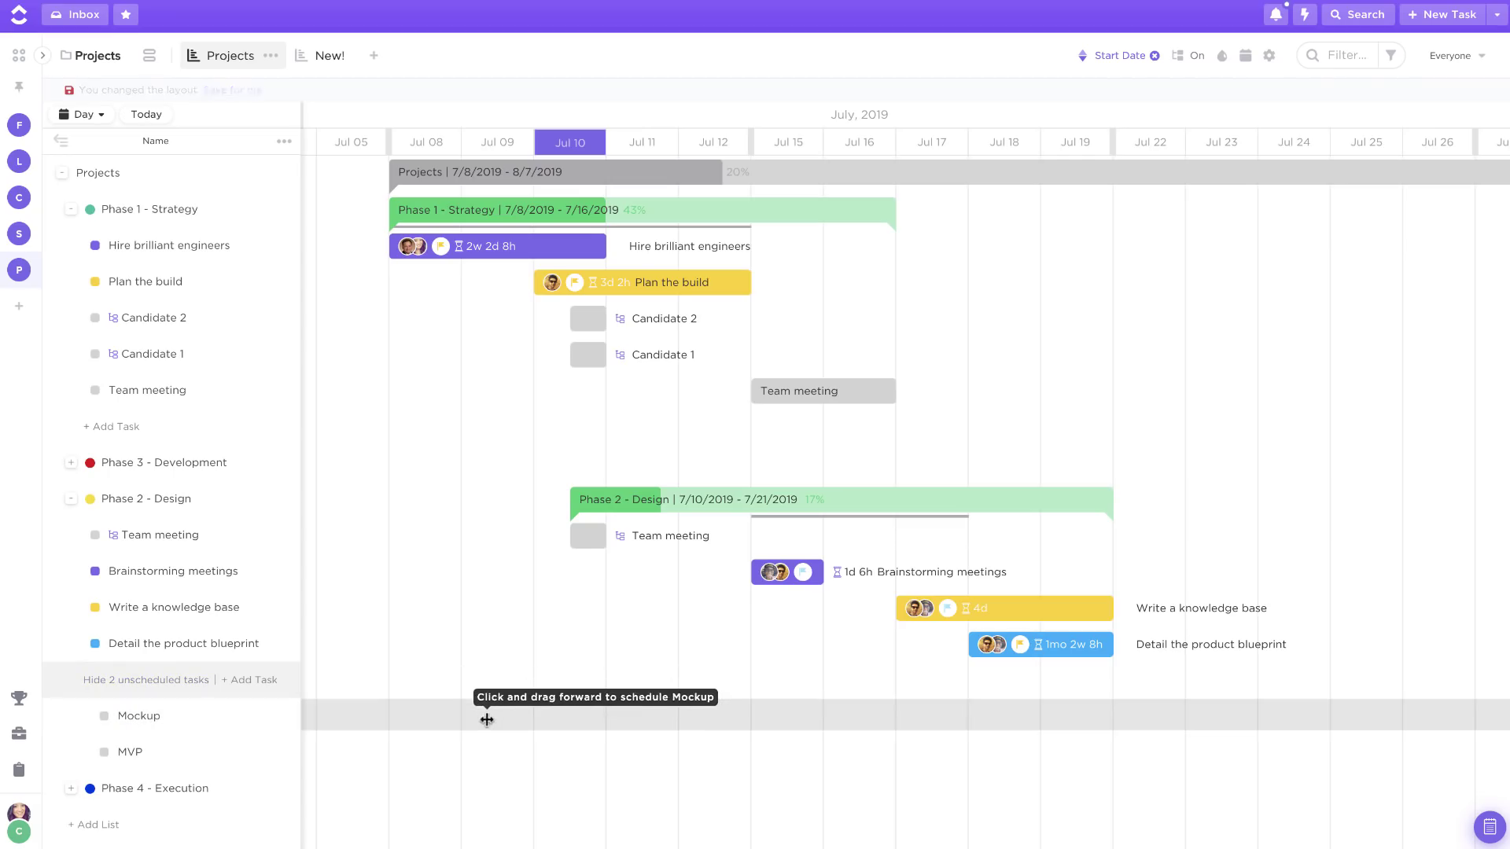
Schedule Mockup around Jul 9–10 and link it to Brainstorming meetings and Write a knowledge base
drag(506, 711, 597, 711)
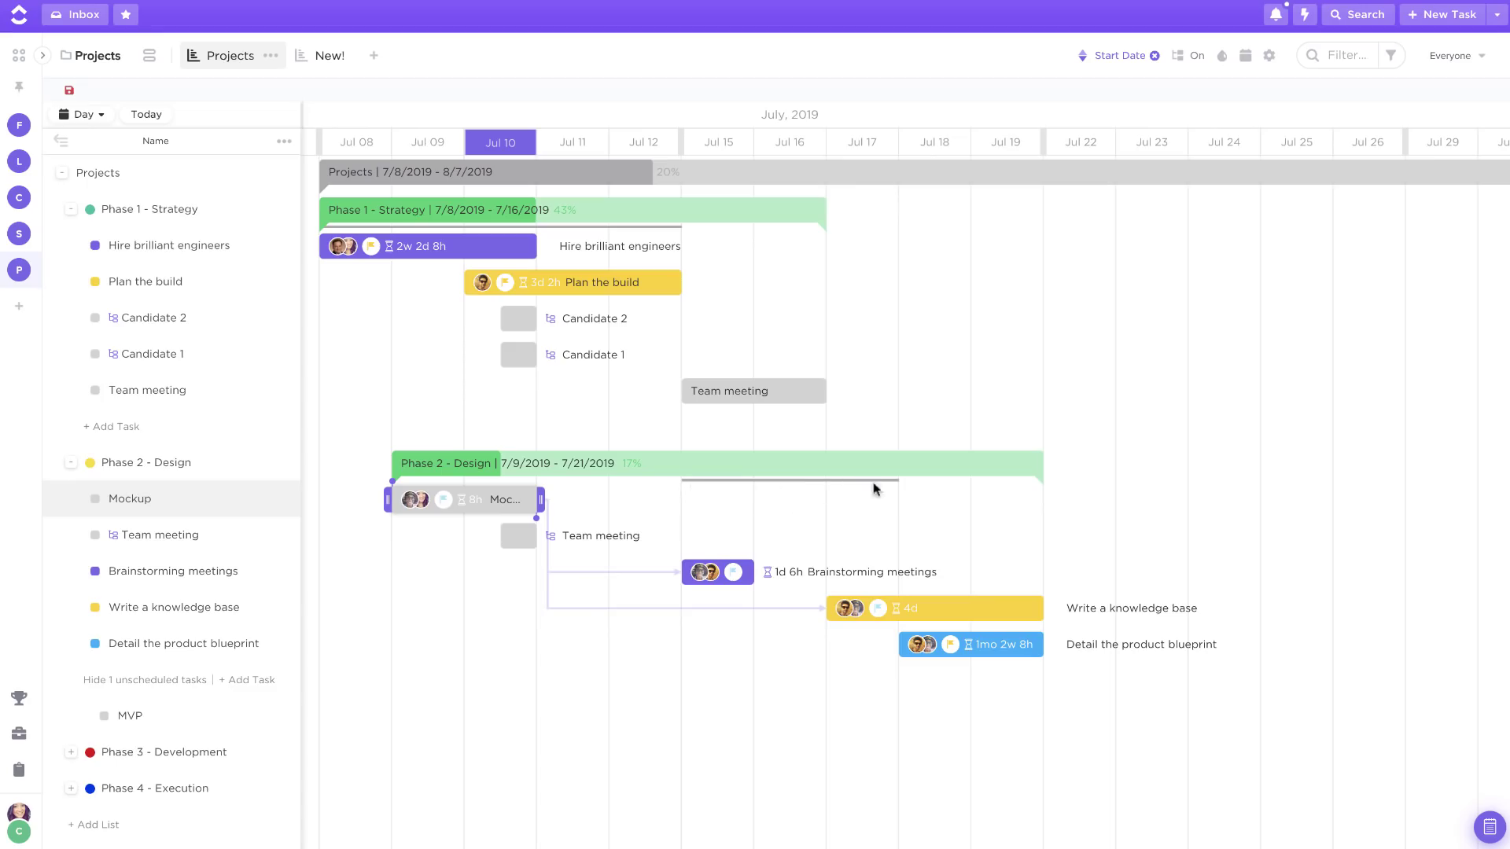
mouse_move(900, 465)
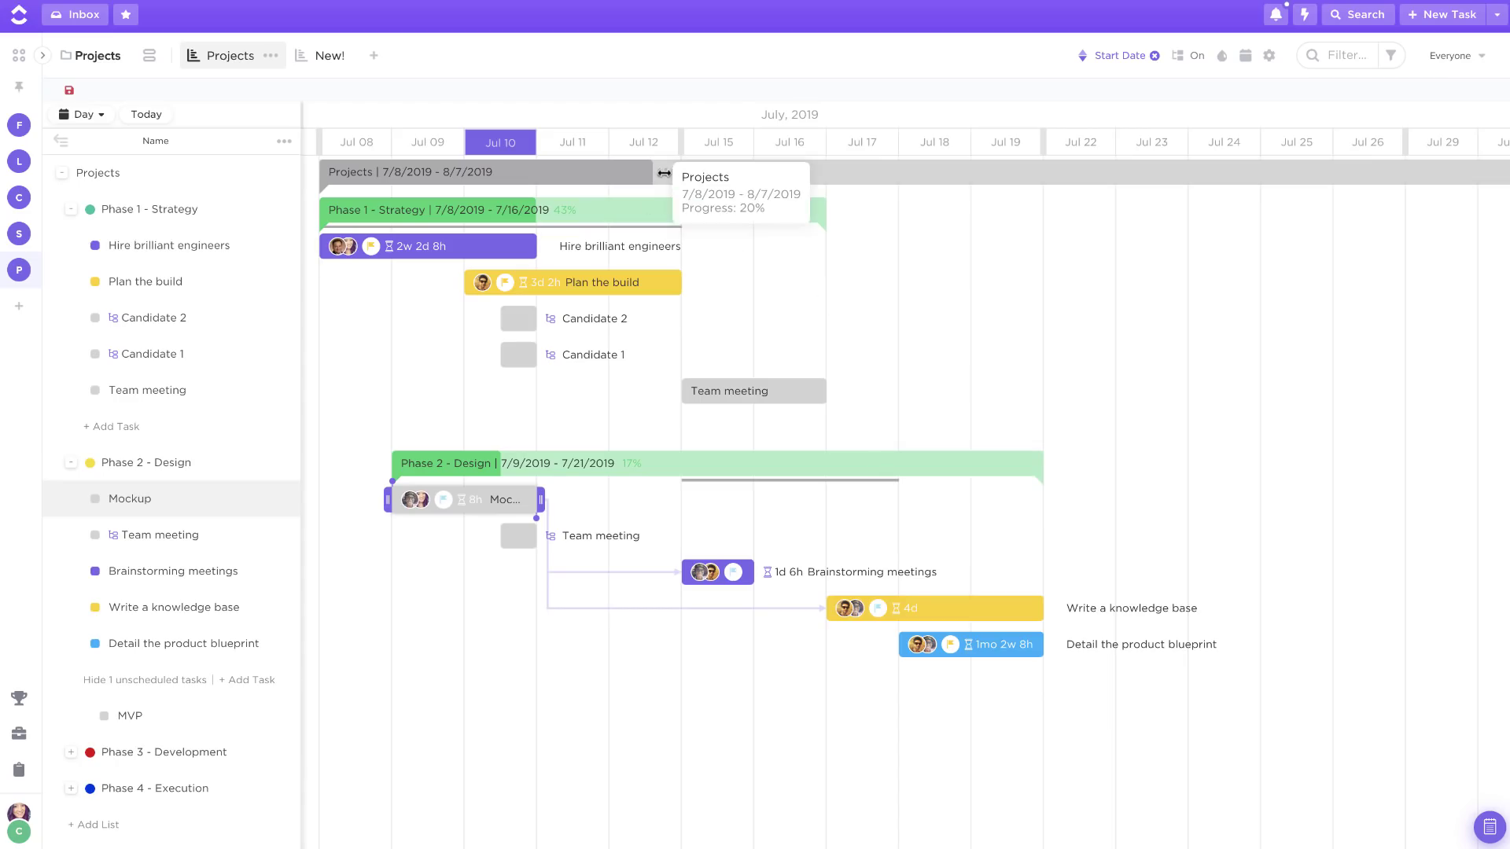
Adjust the Projects bar progress and make Candidate 1 a dependency of Team meeting
drag(664, 173, 615, 173)
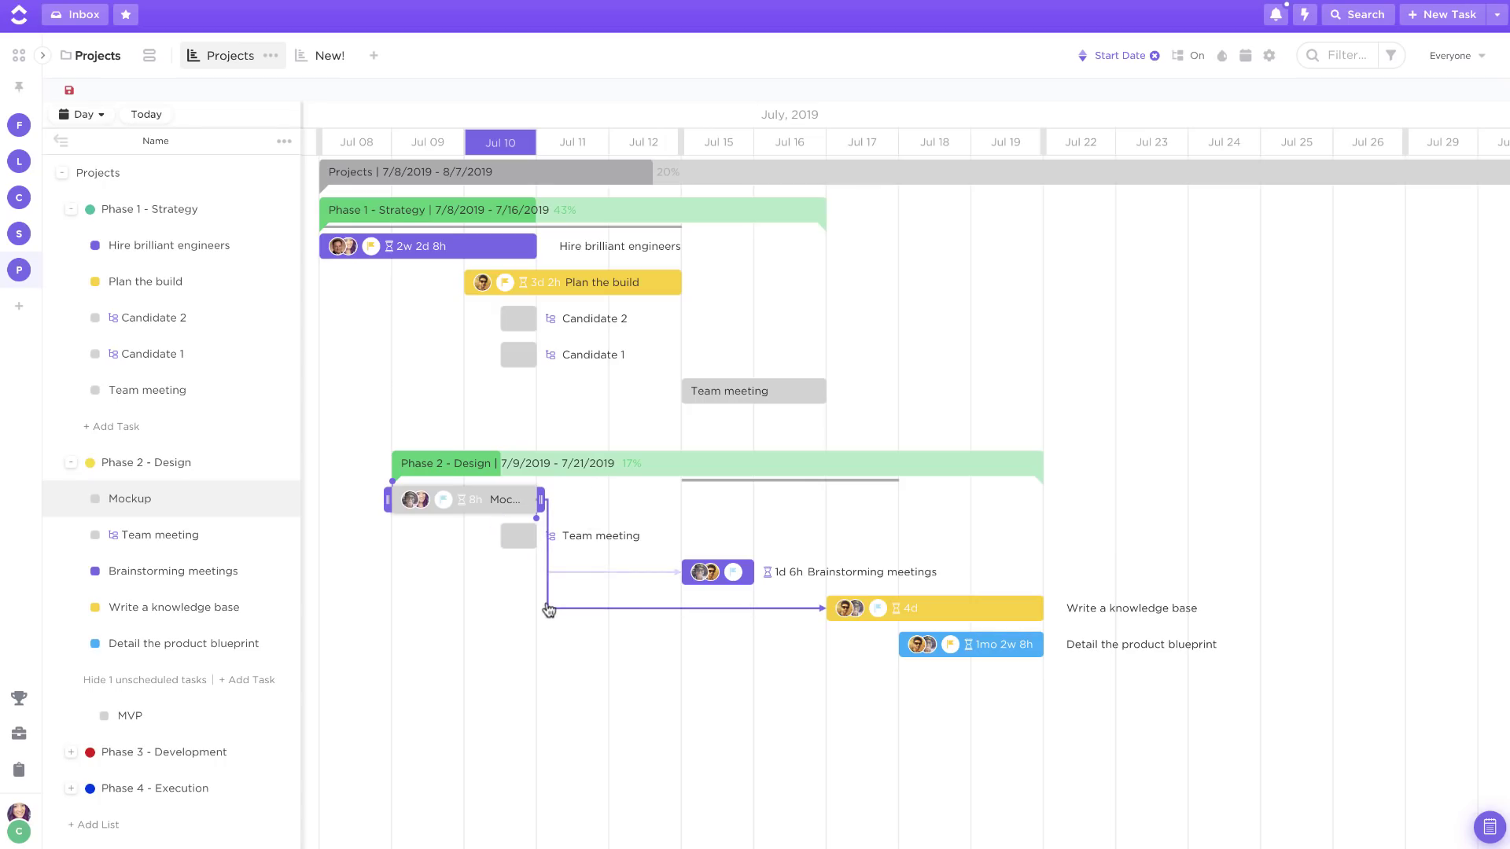
mouse_move(525, 360)
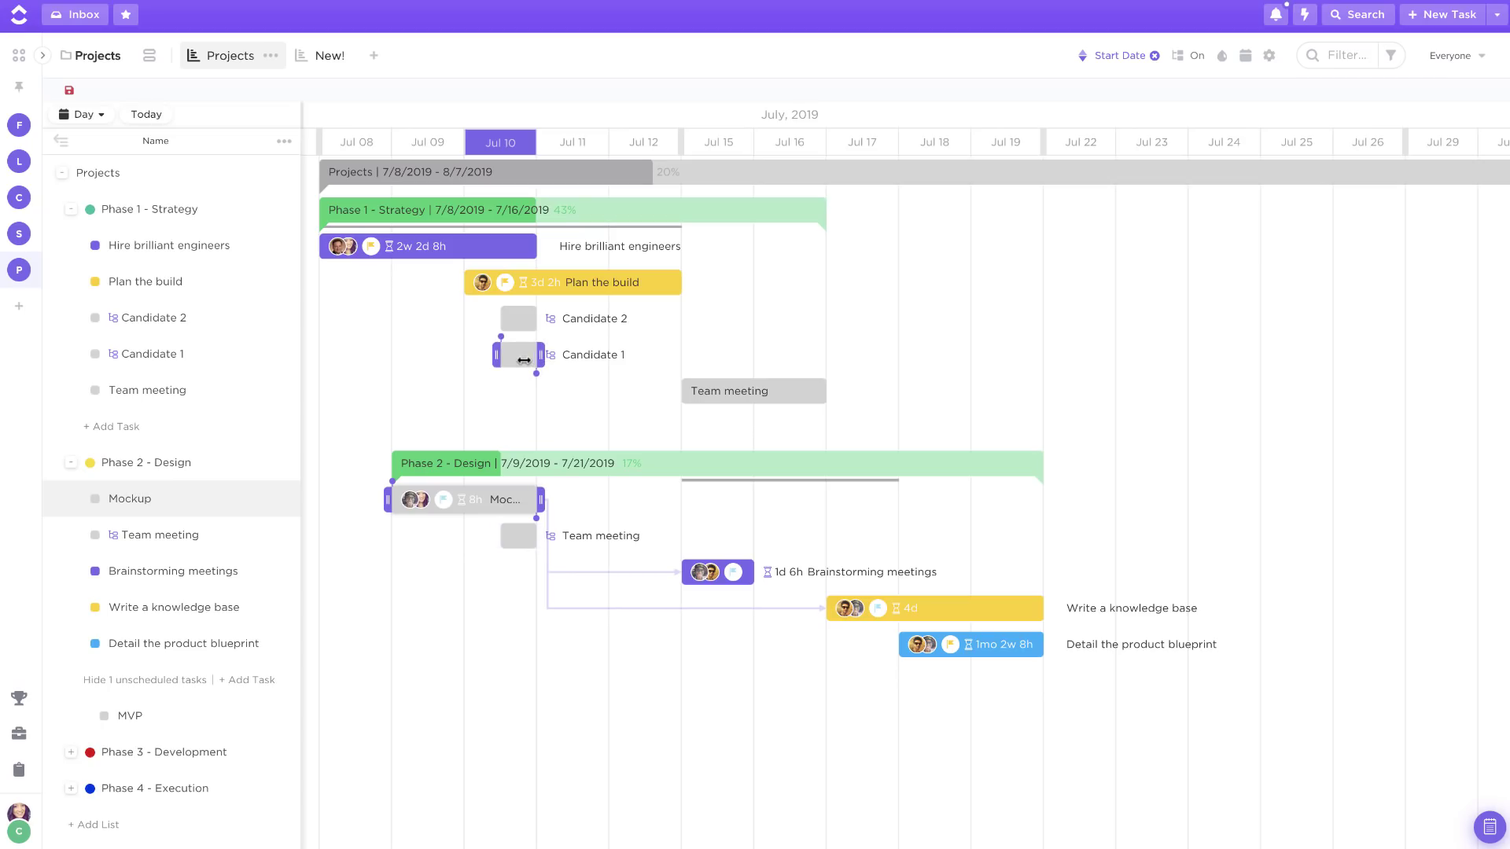
drag(501, 337, 720, 391)
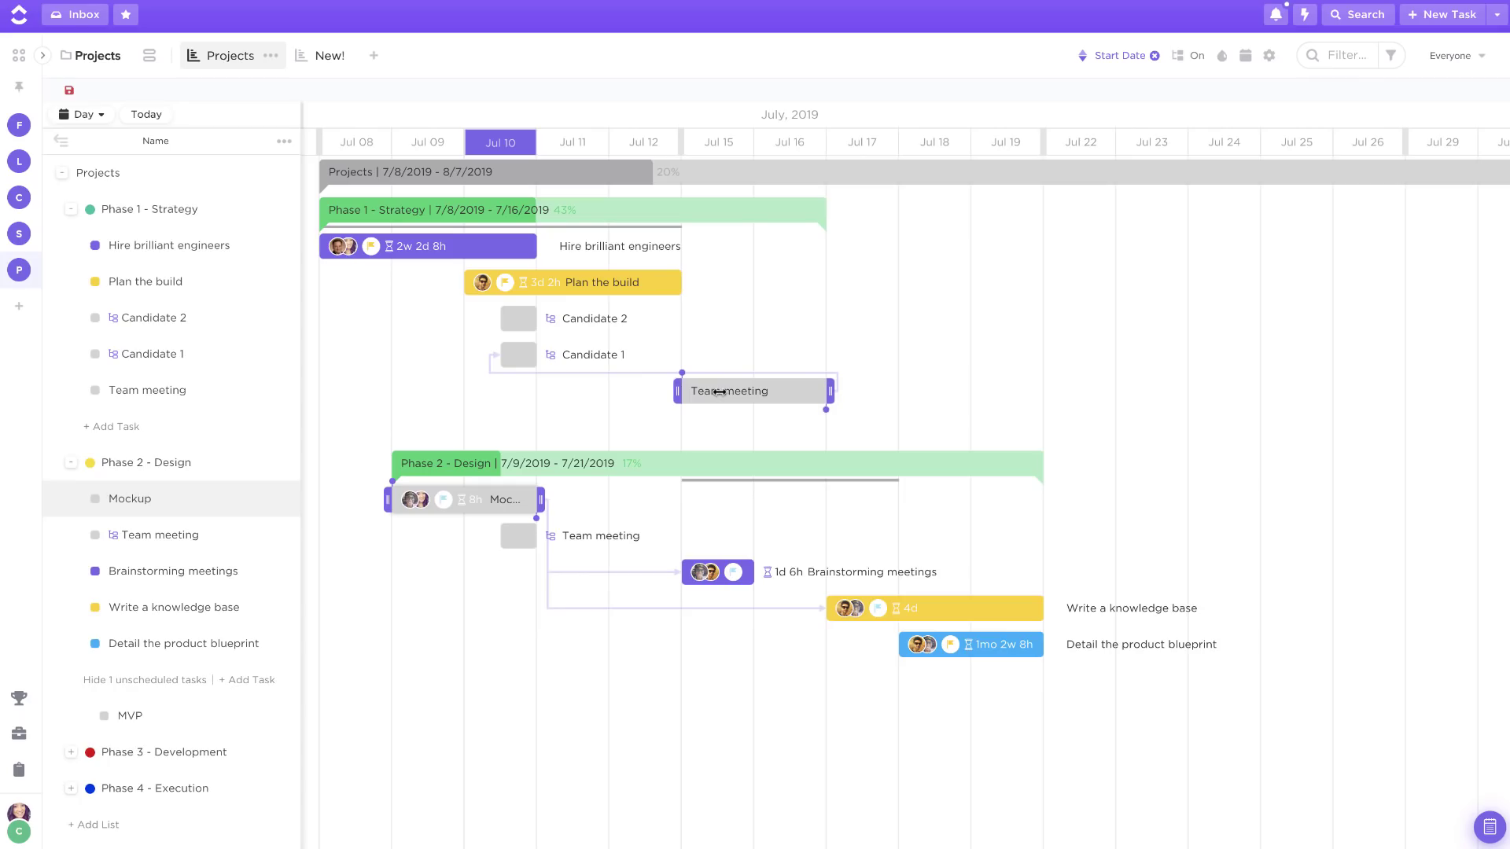
Push Team meeting later to around Jul 17, cancelling the Phase 2 - Design date shift
drag(701, 393, 848, 391)
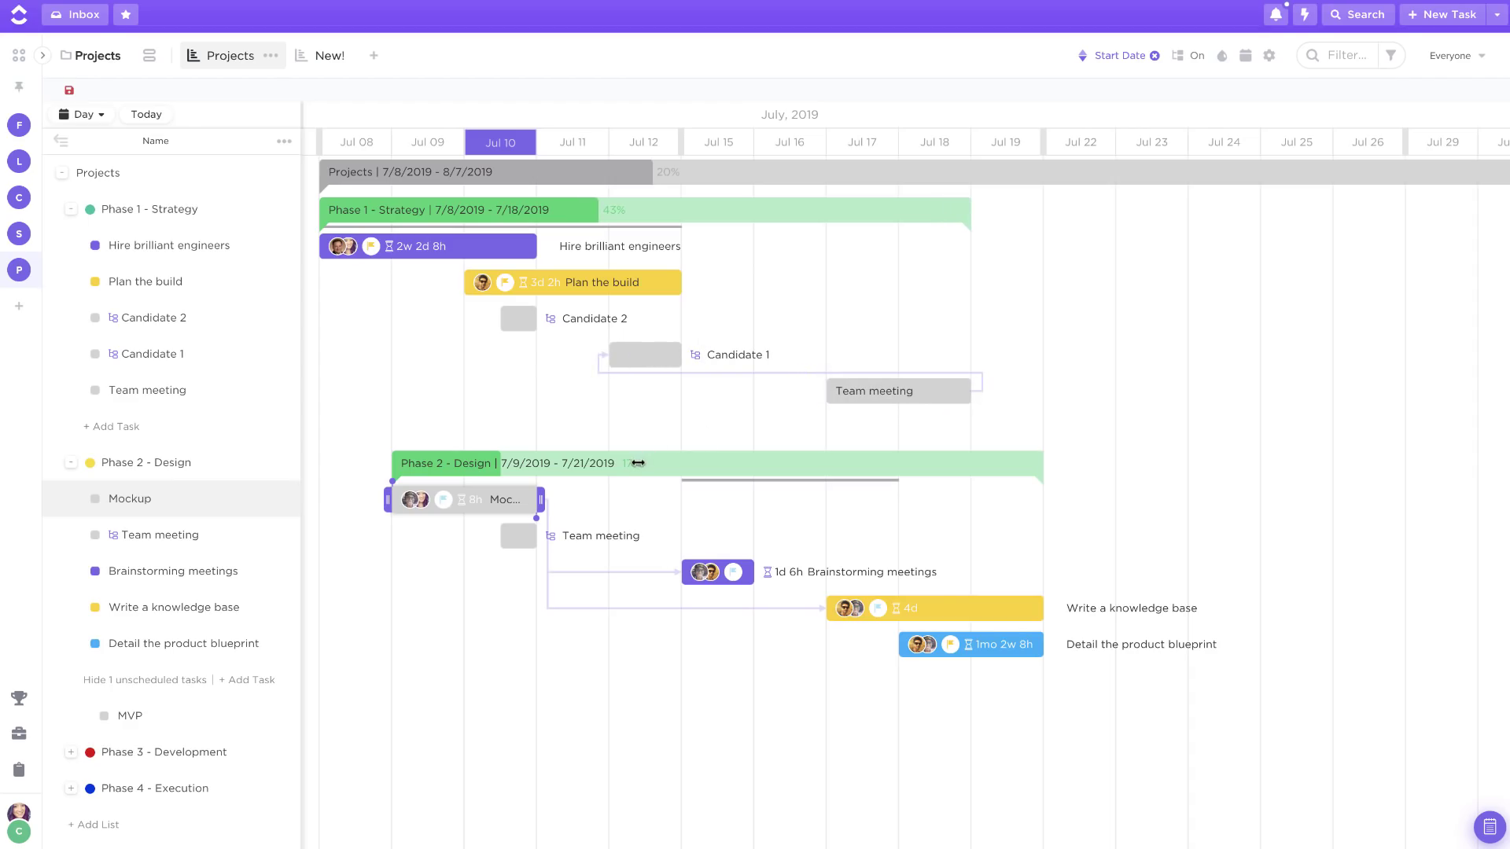
drag(641, 463, 713, 463)
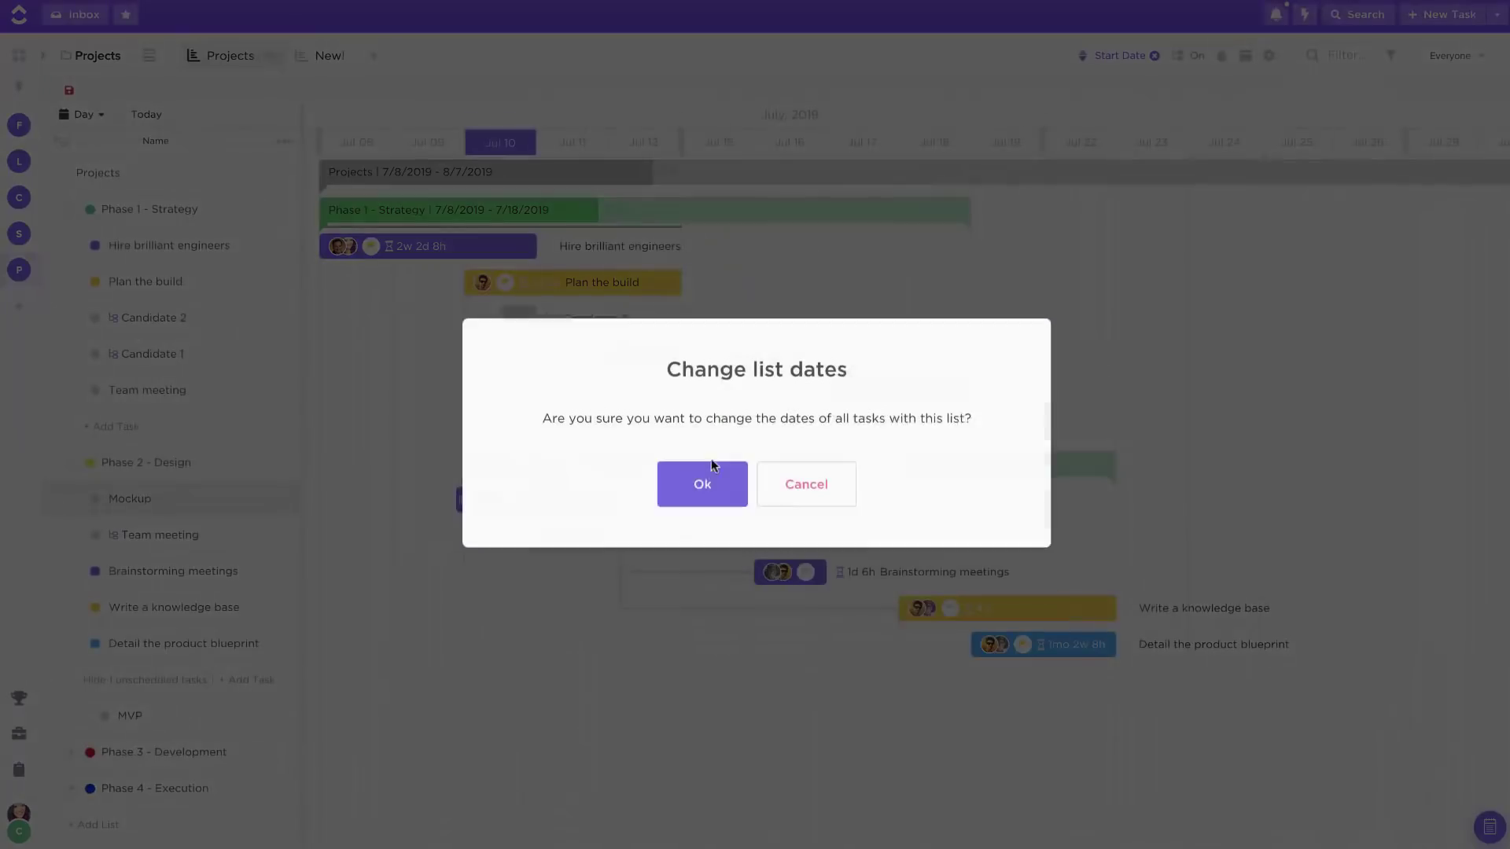
click(783, 473)
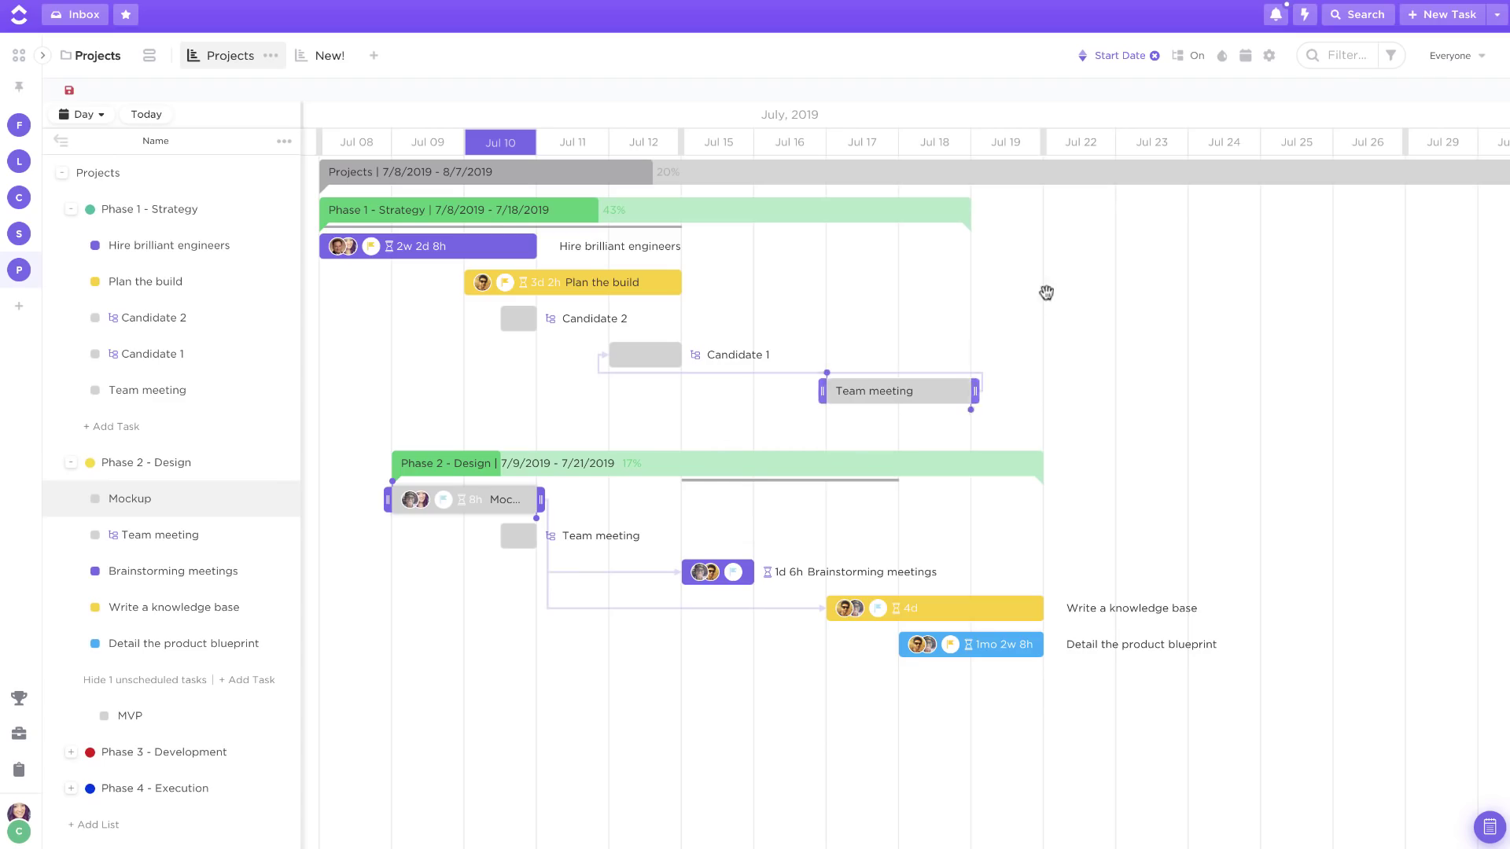
Colour the Gantt task bars by List after checking the sort options
click(1085, 56)
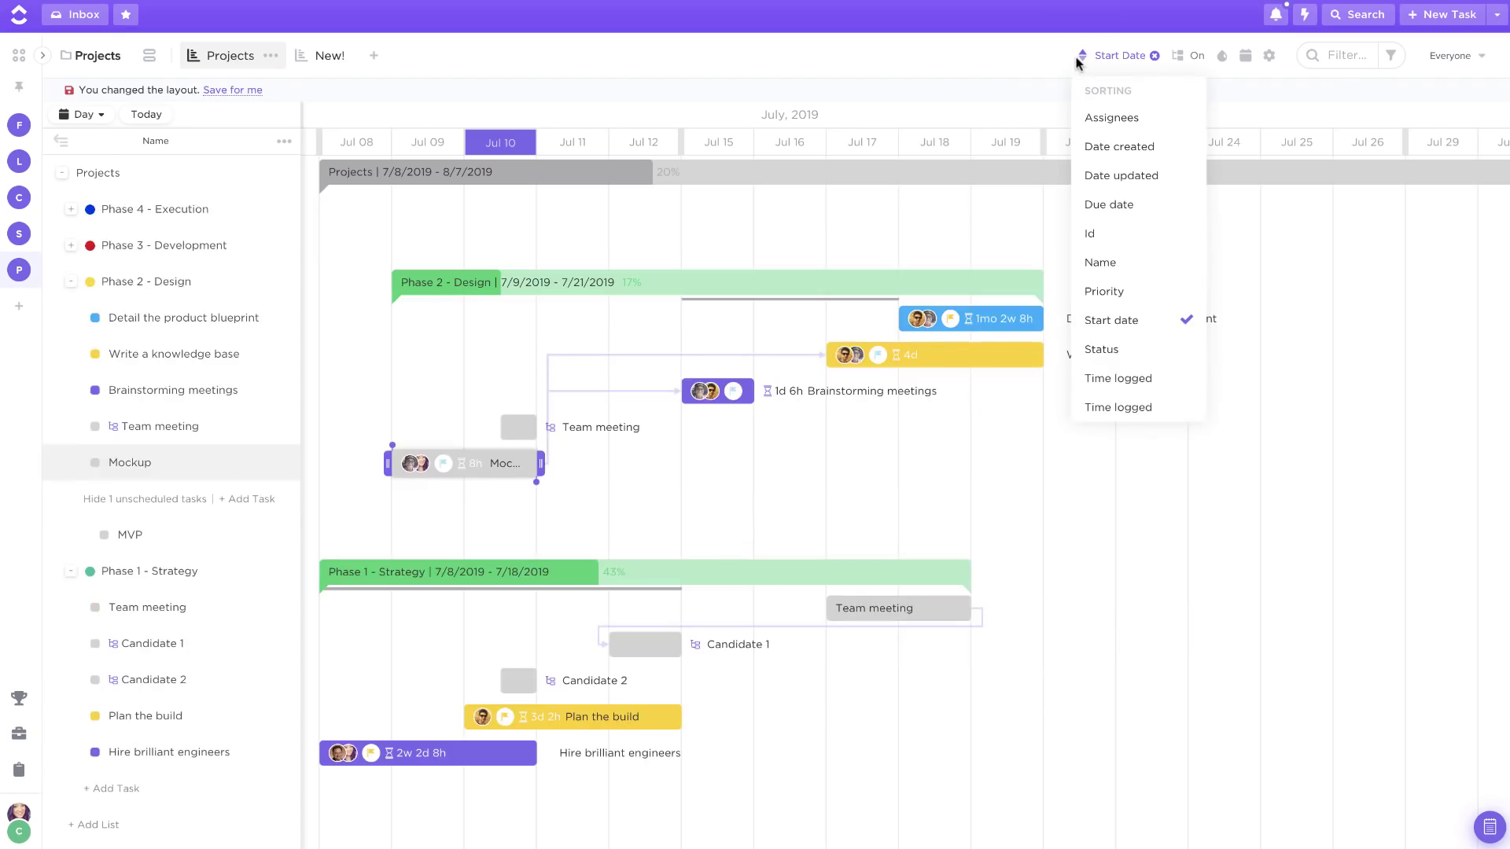
click(1265, 110)
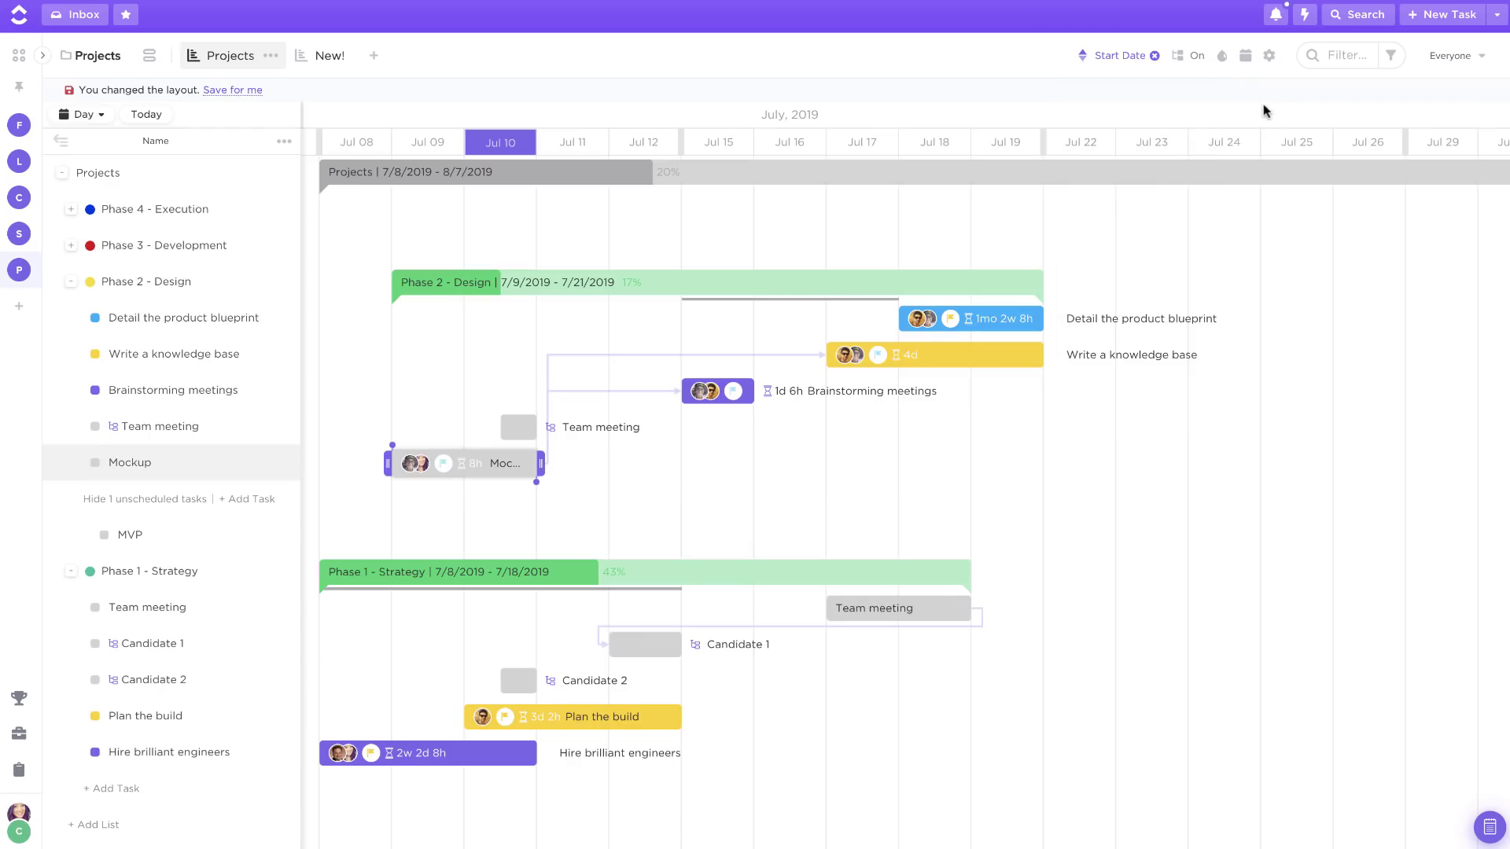
click(1222, 57)
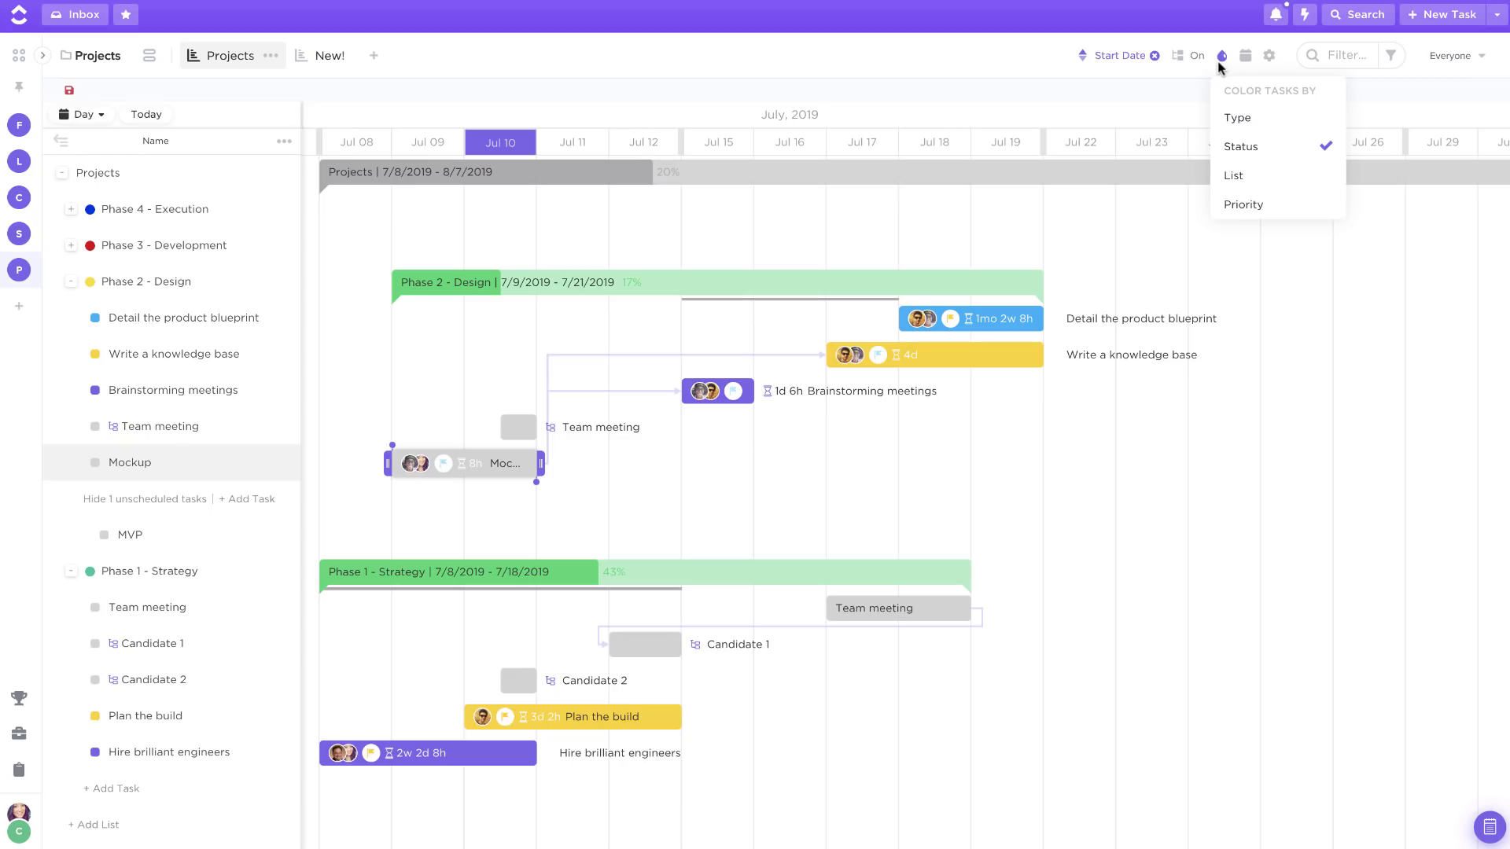
click(1242, 175)
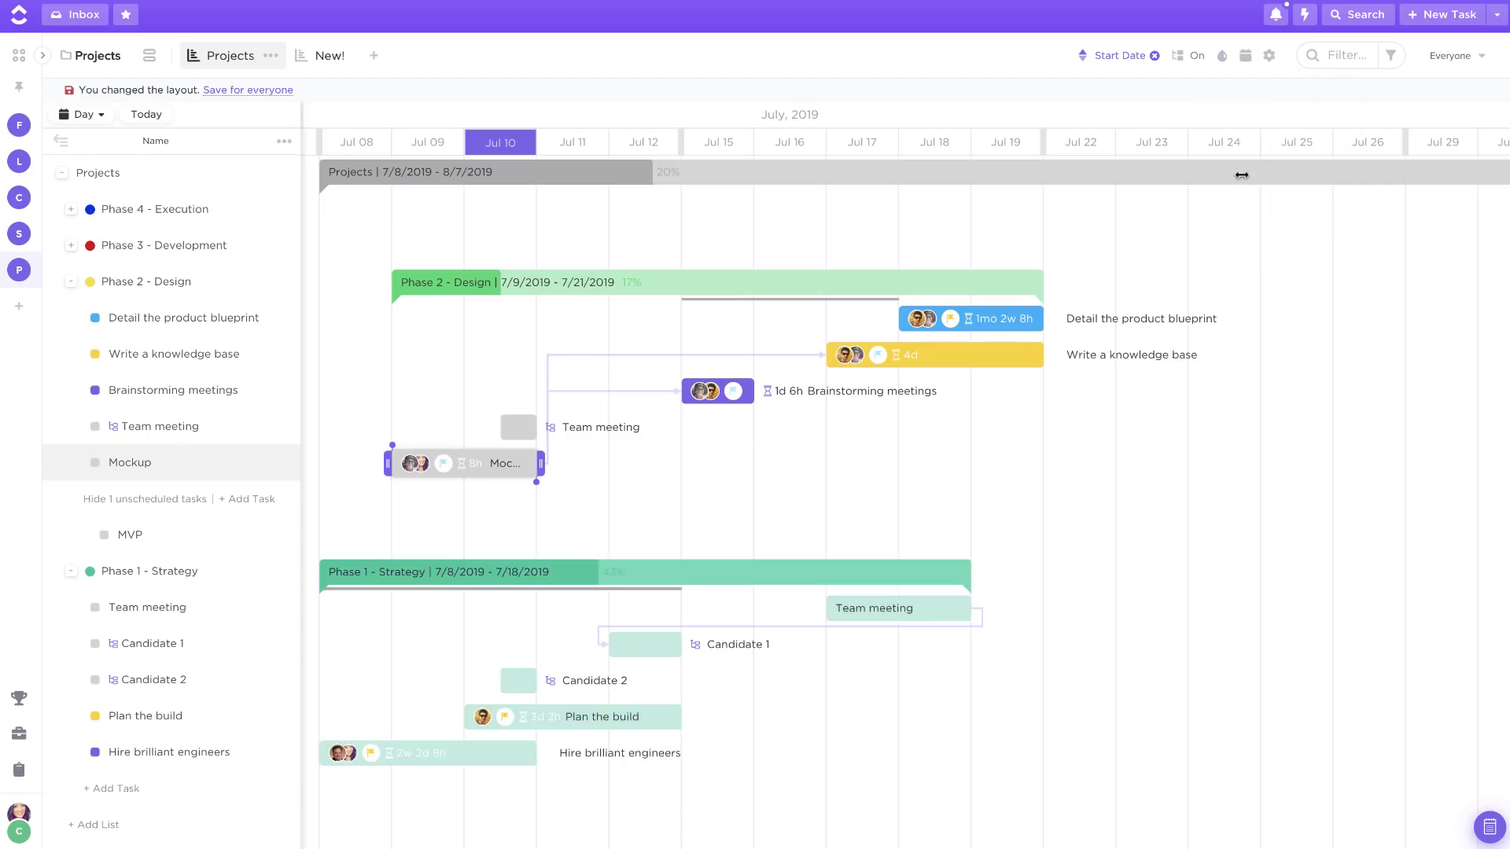
Check the date scale choices and bring up the Gantt view settings
click(1248, 58)
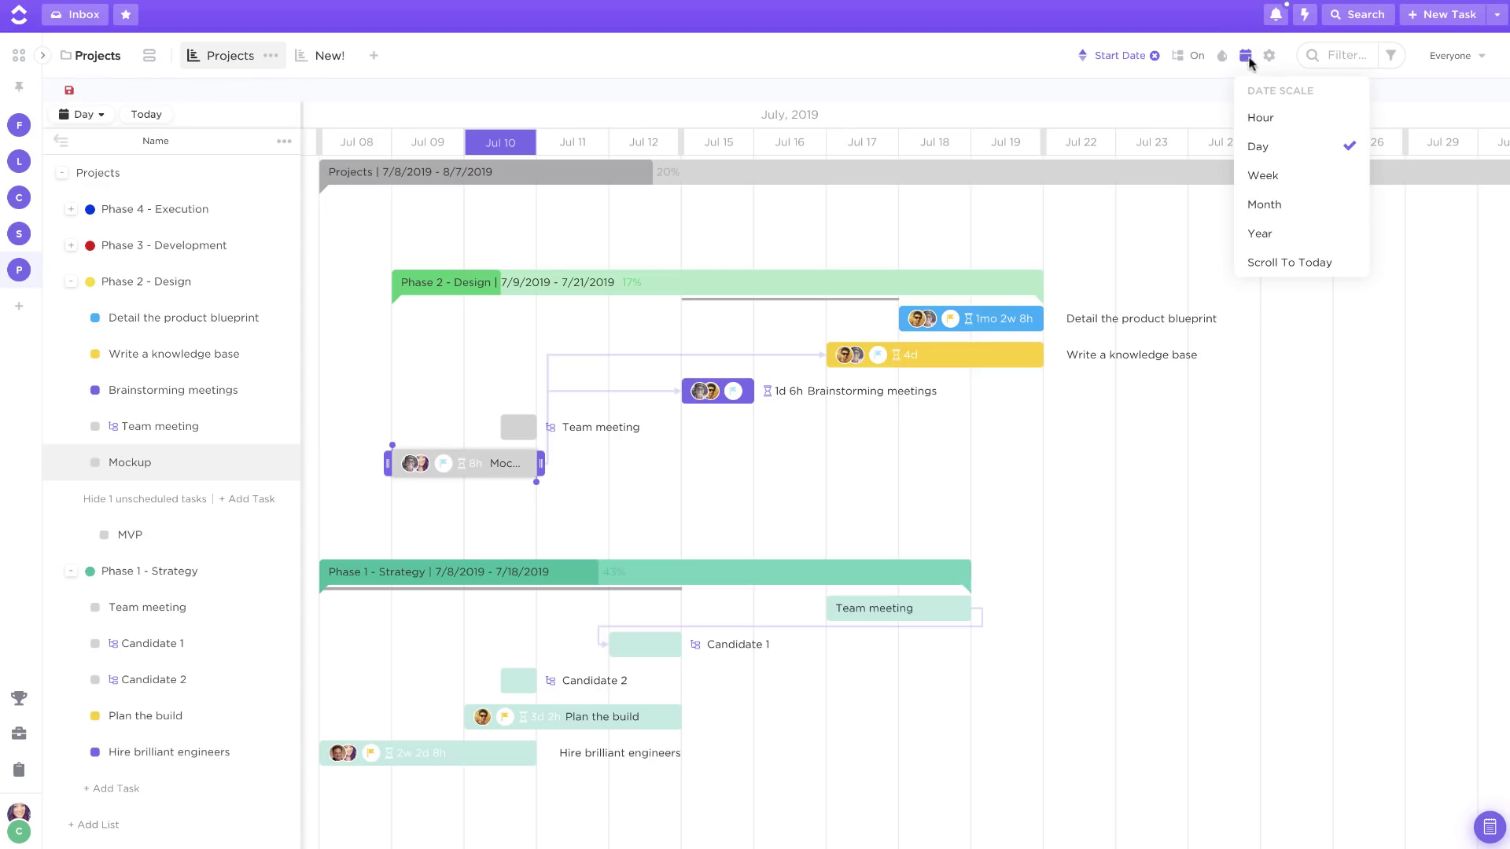
click(1245, 58)
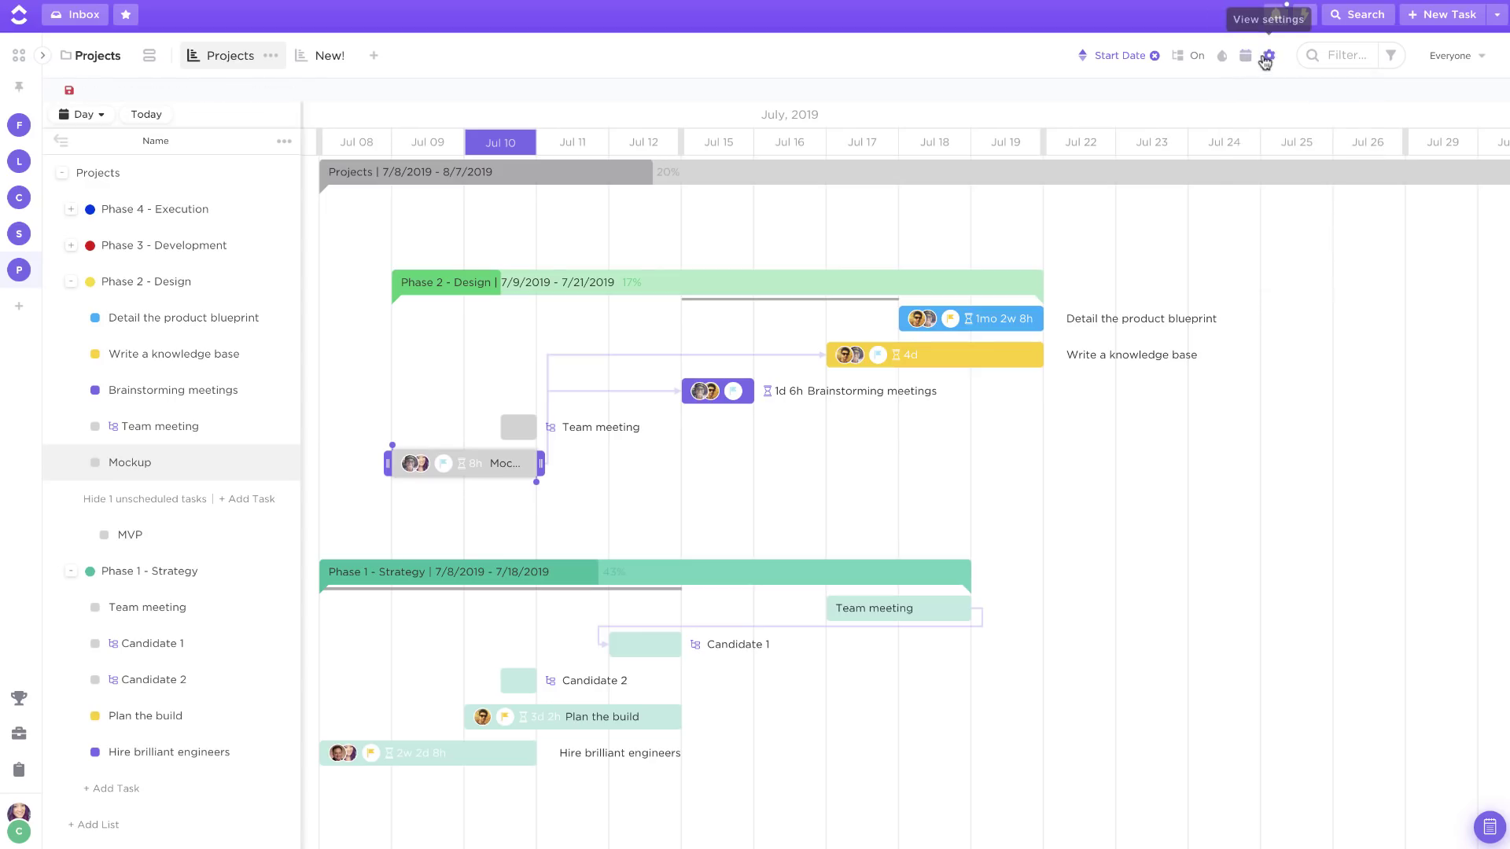
click(1266, 56)
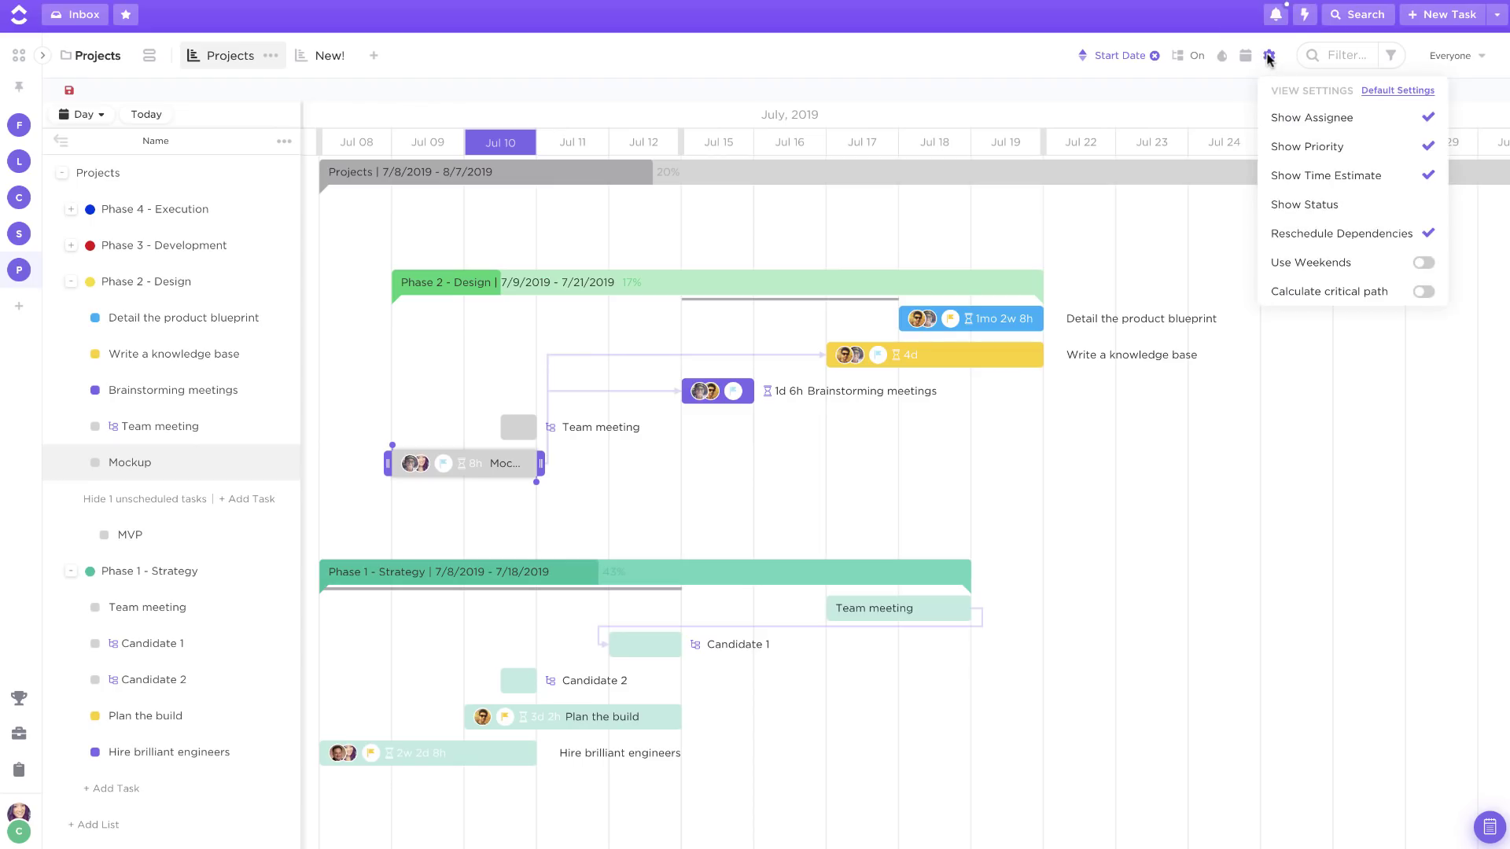
Toggle Show Assignee off and on, then enable Calculate critical path to highlight the critical chain red
click(1303, 123)
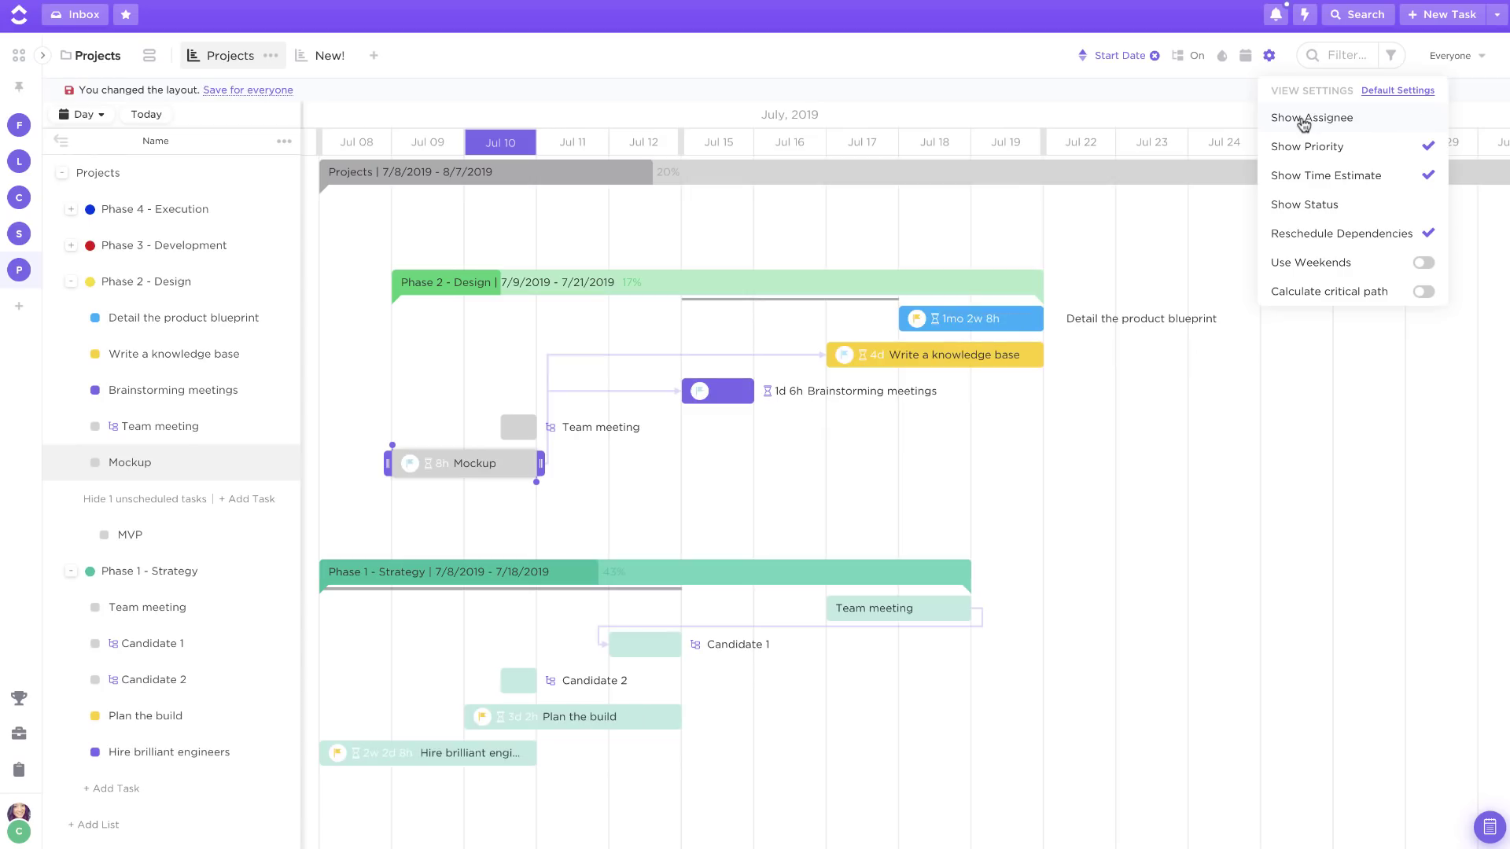
click(1303, 123)
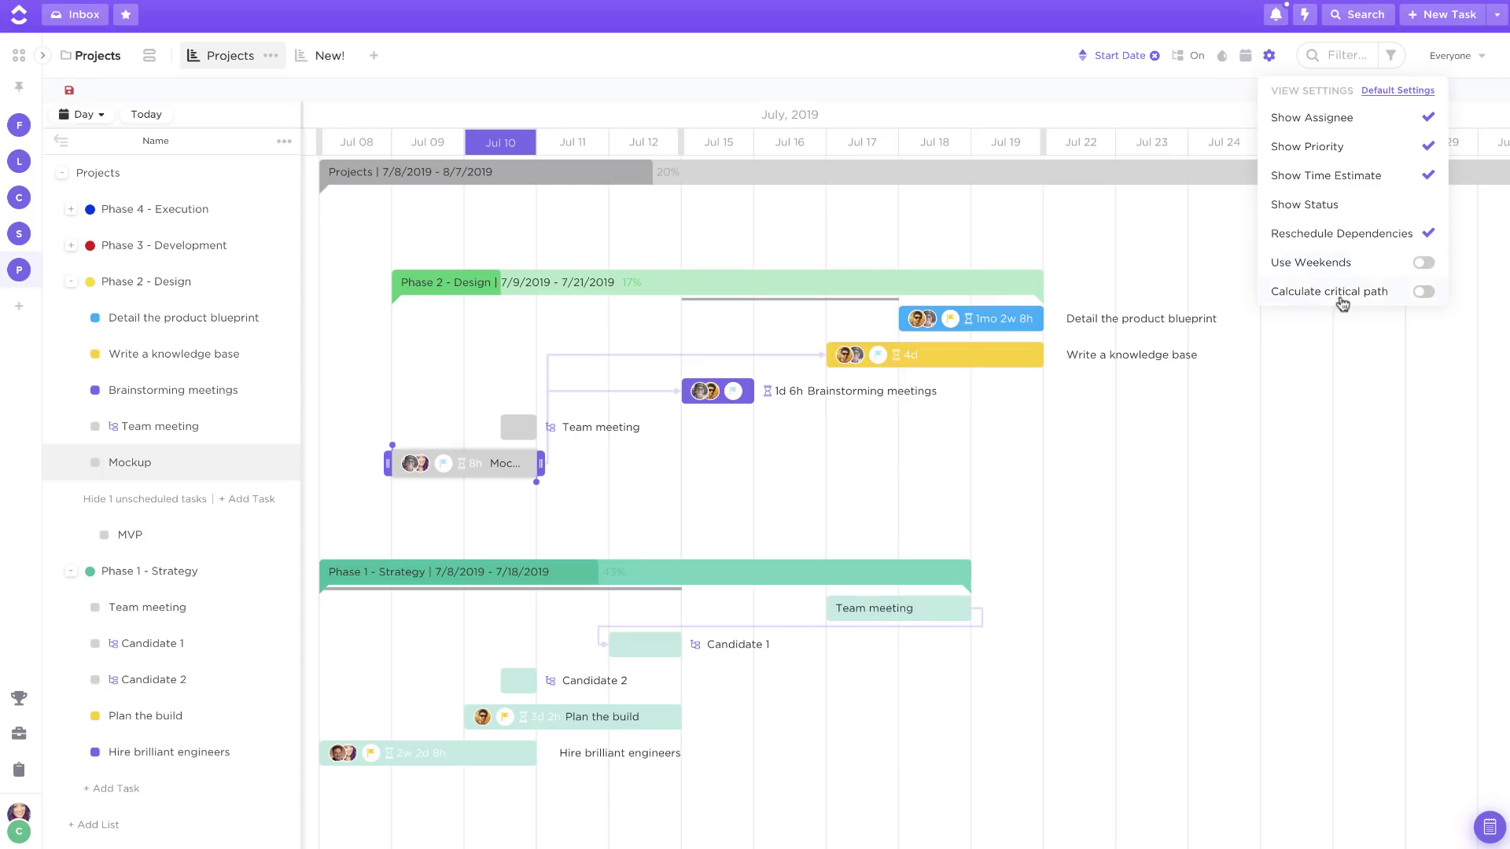
click(1423, 291)
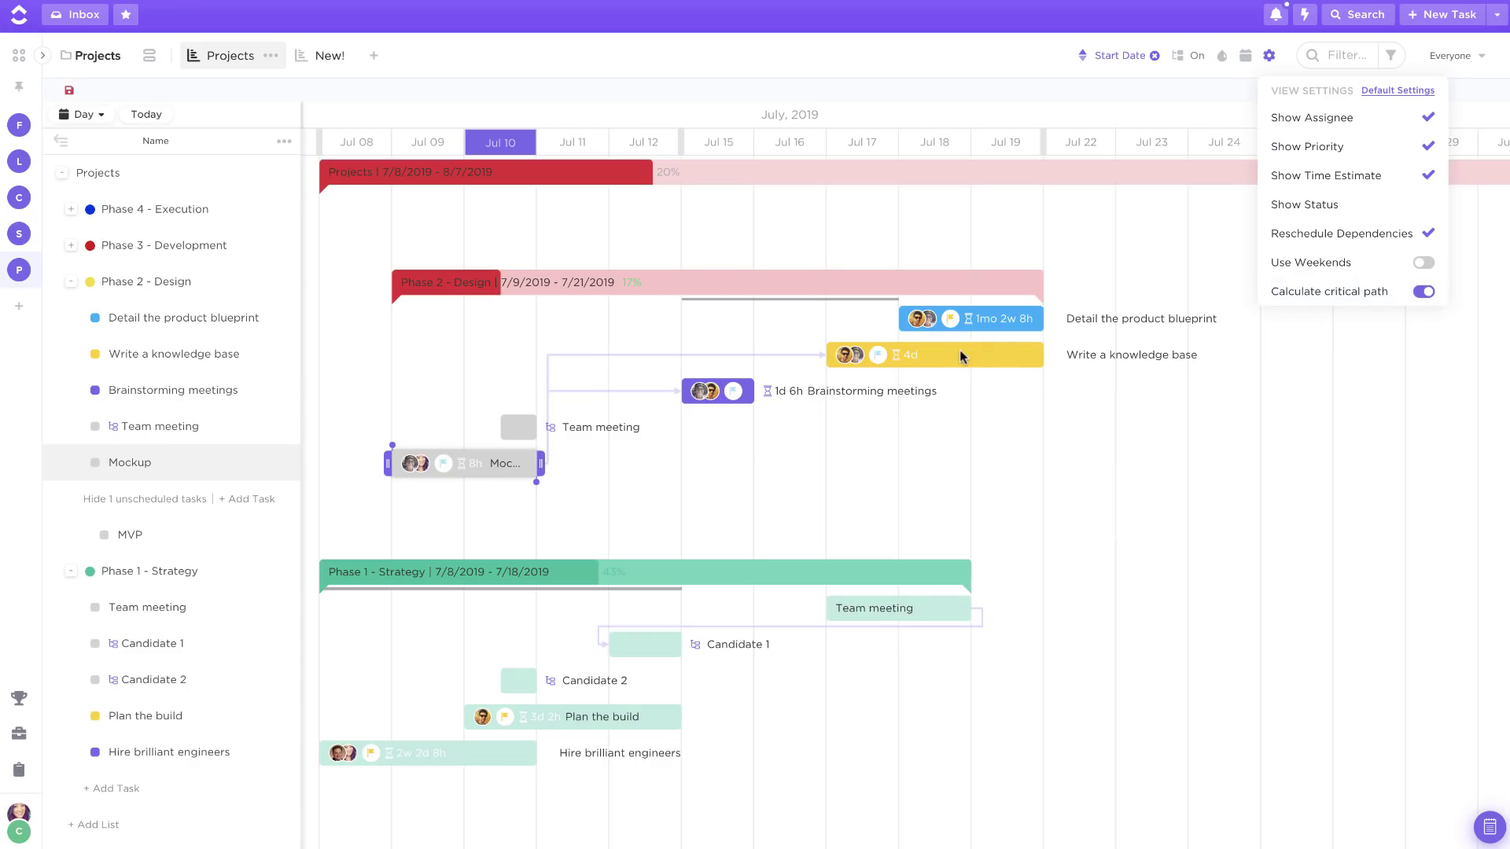
Reverse the Start Date sort so Phase 1 - Strategy is first, and save the layout for yourself with autosave on
click(1189, 94)
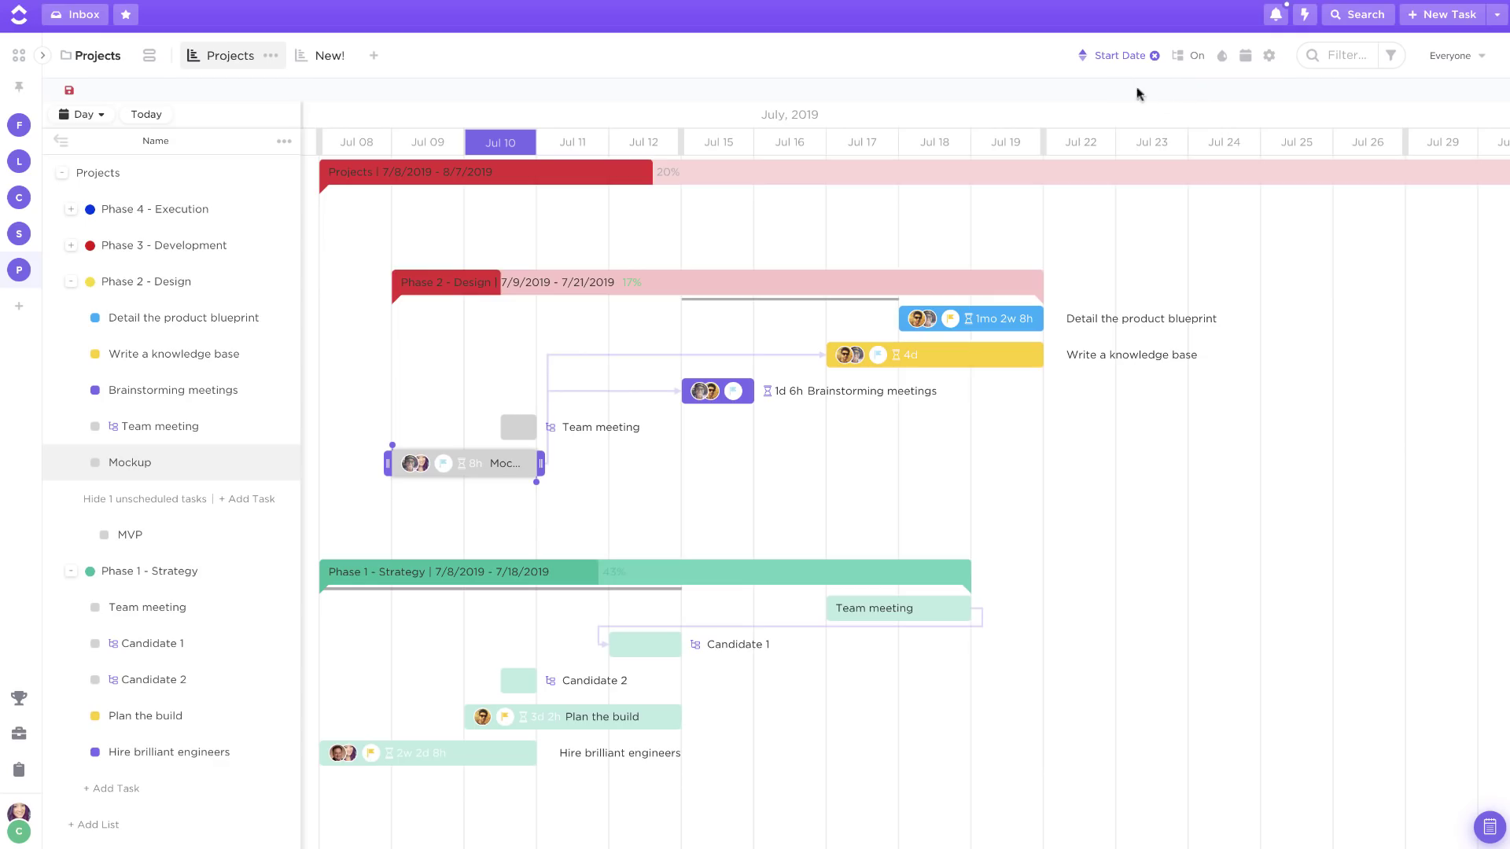
click(1083, 55)
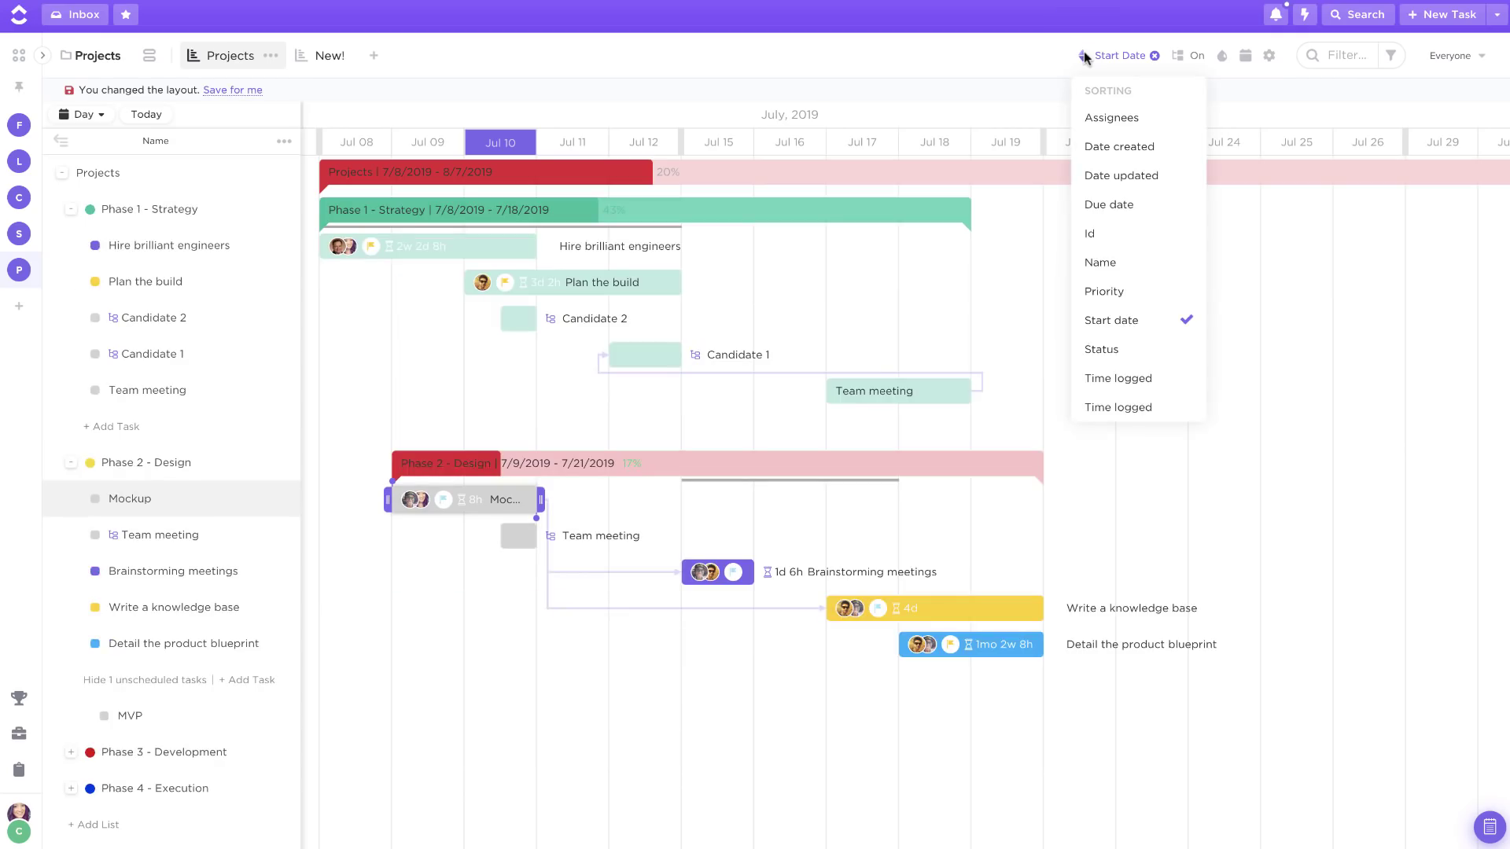
click(1045, 91)
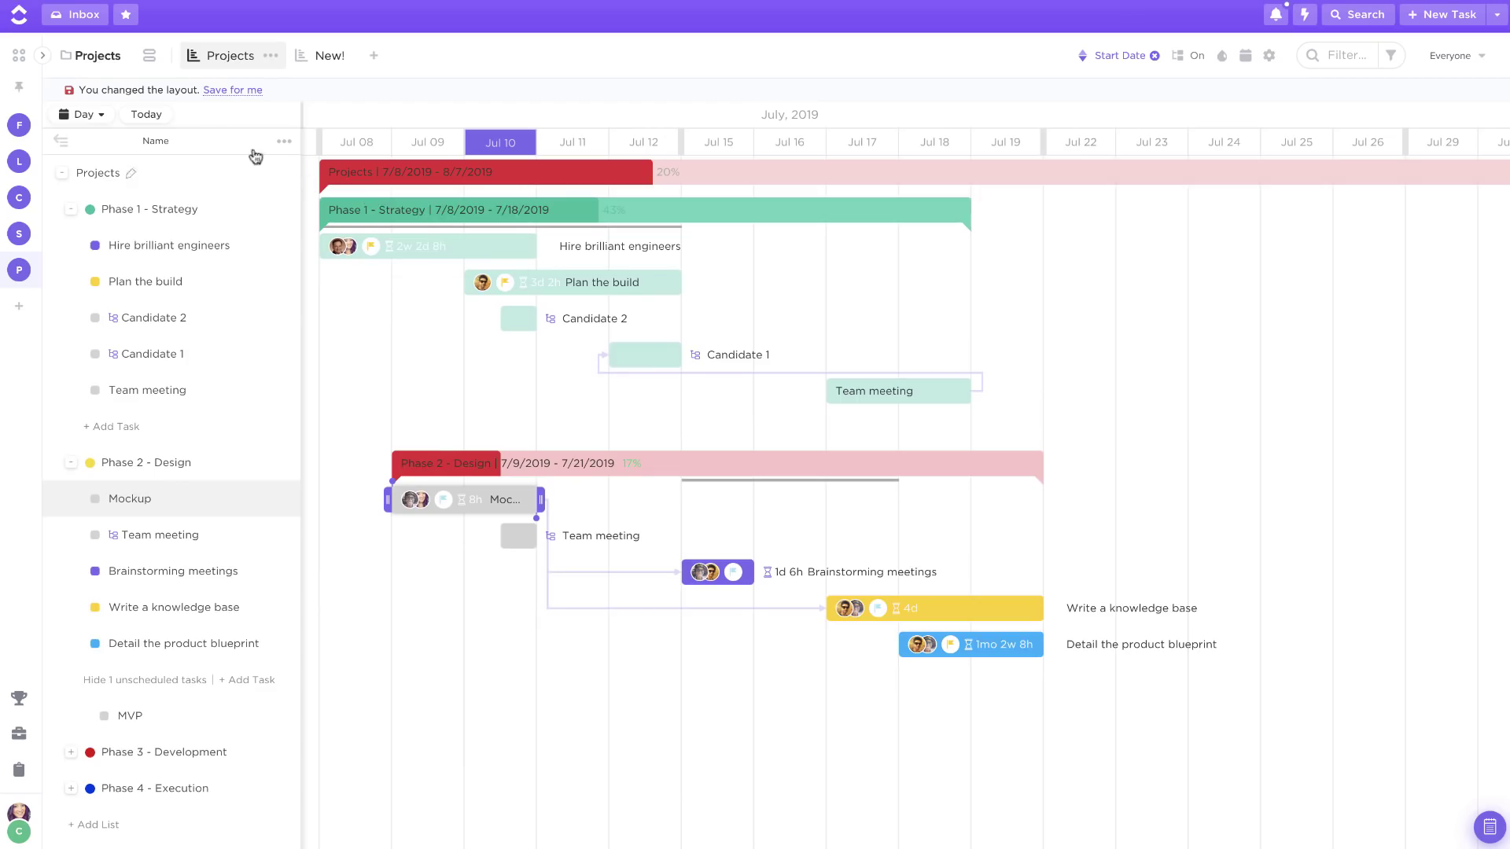
click(228, 91)
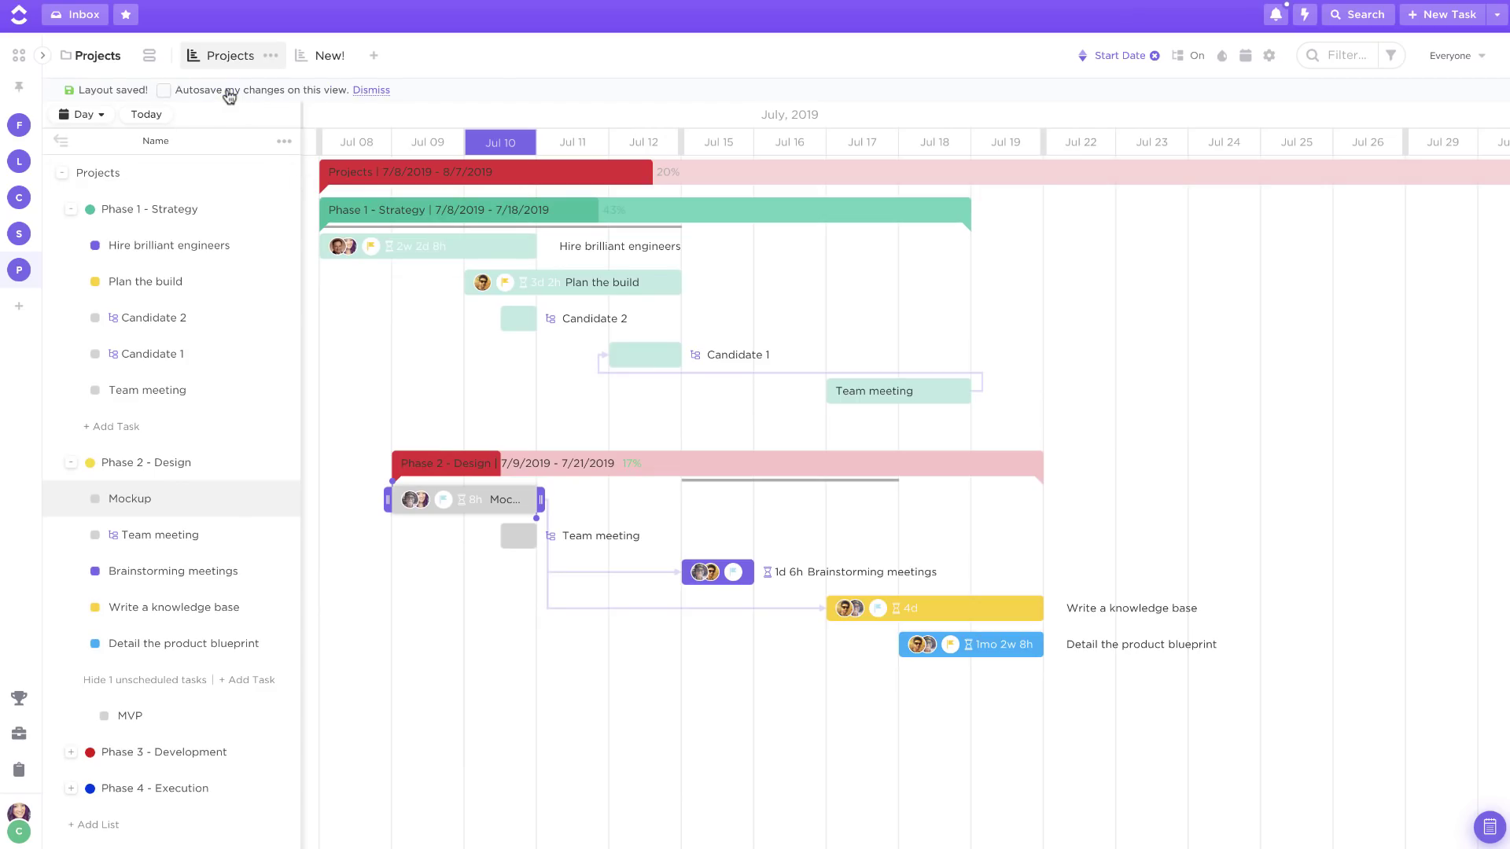
click(165, 91)
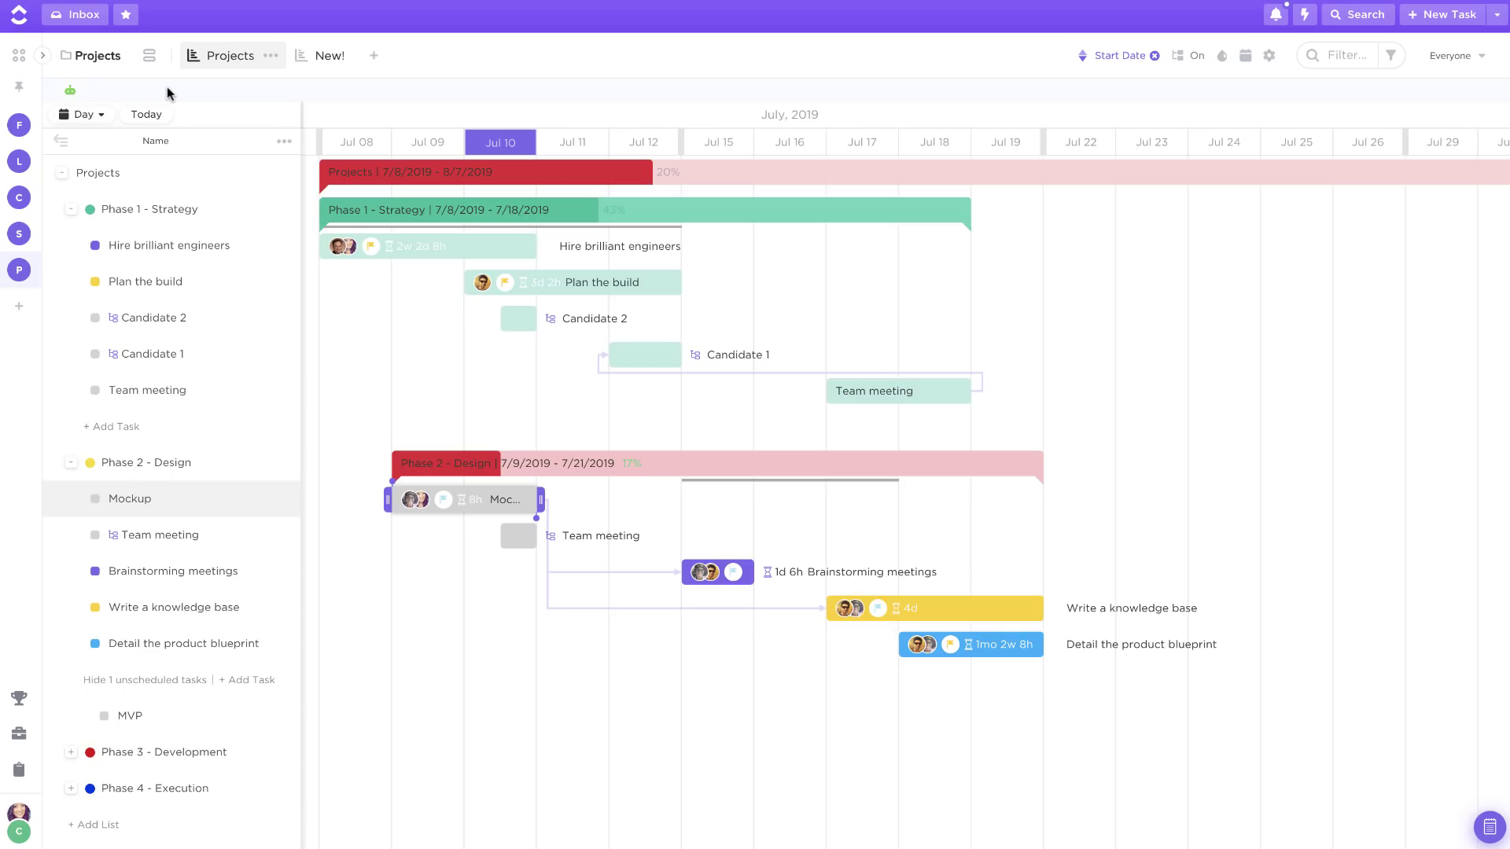
Review Protect layout for the Projects view and who can unprotect it, closing without protecting
click(271, 56)
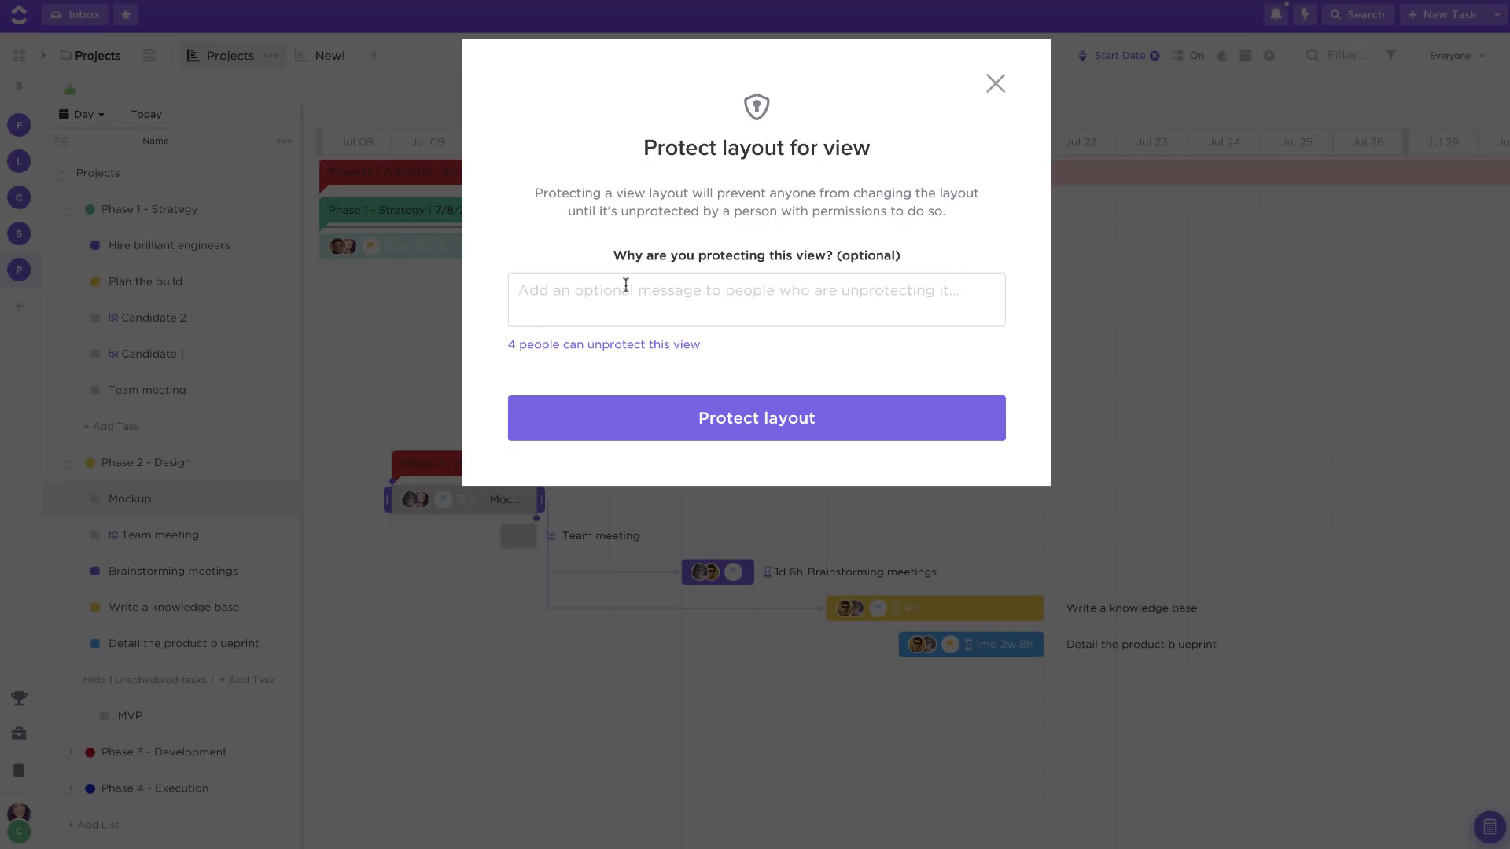
click(548, 346)
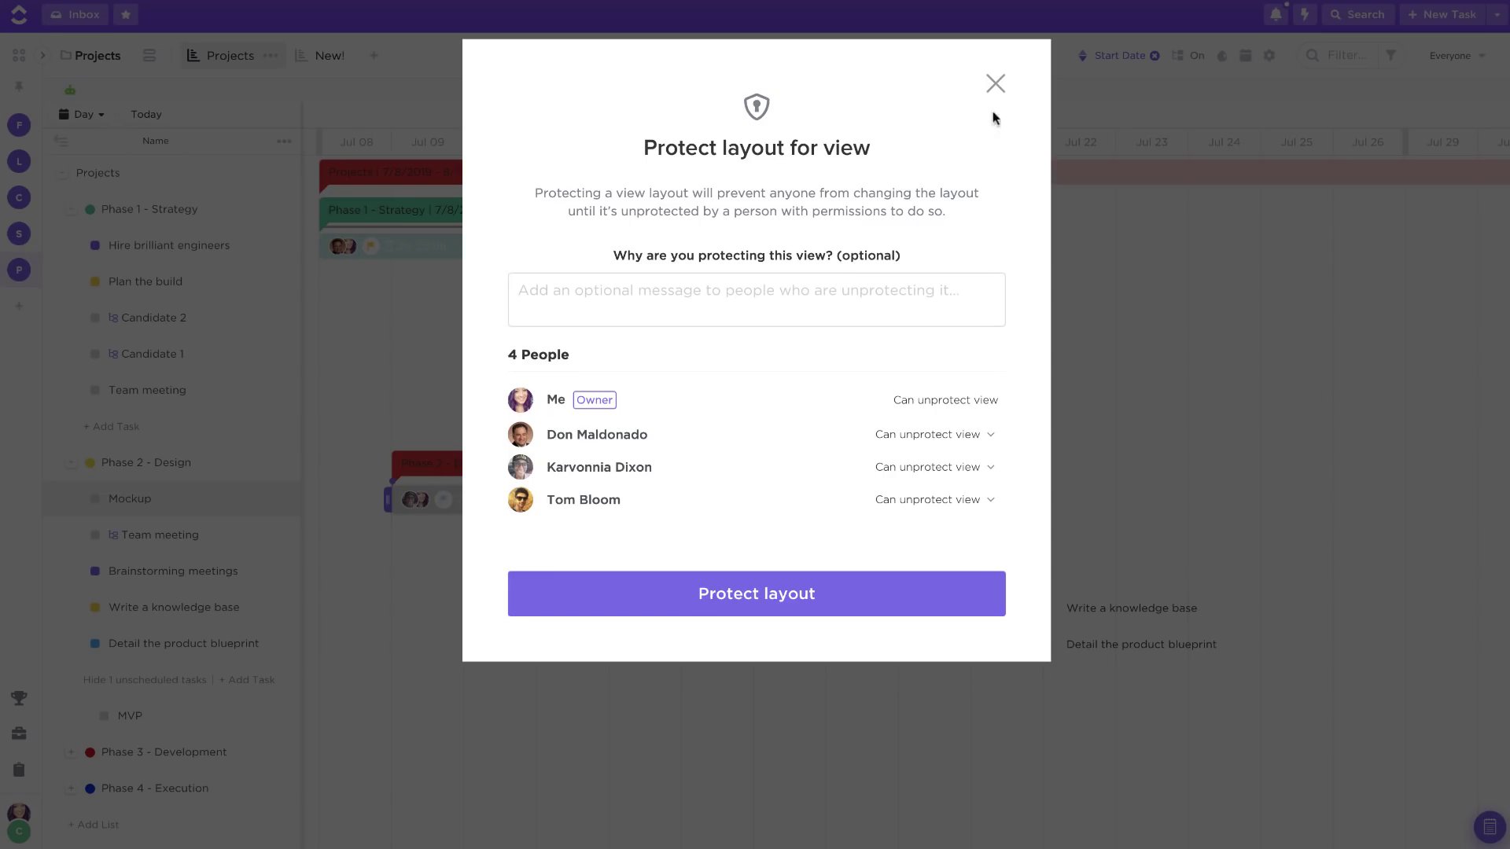
click(996, 83)
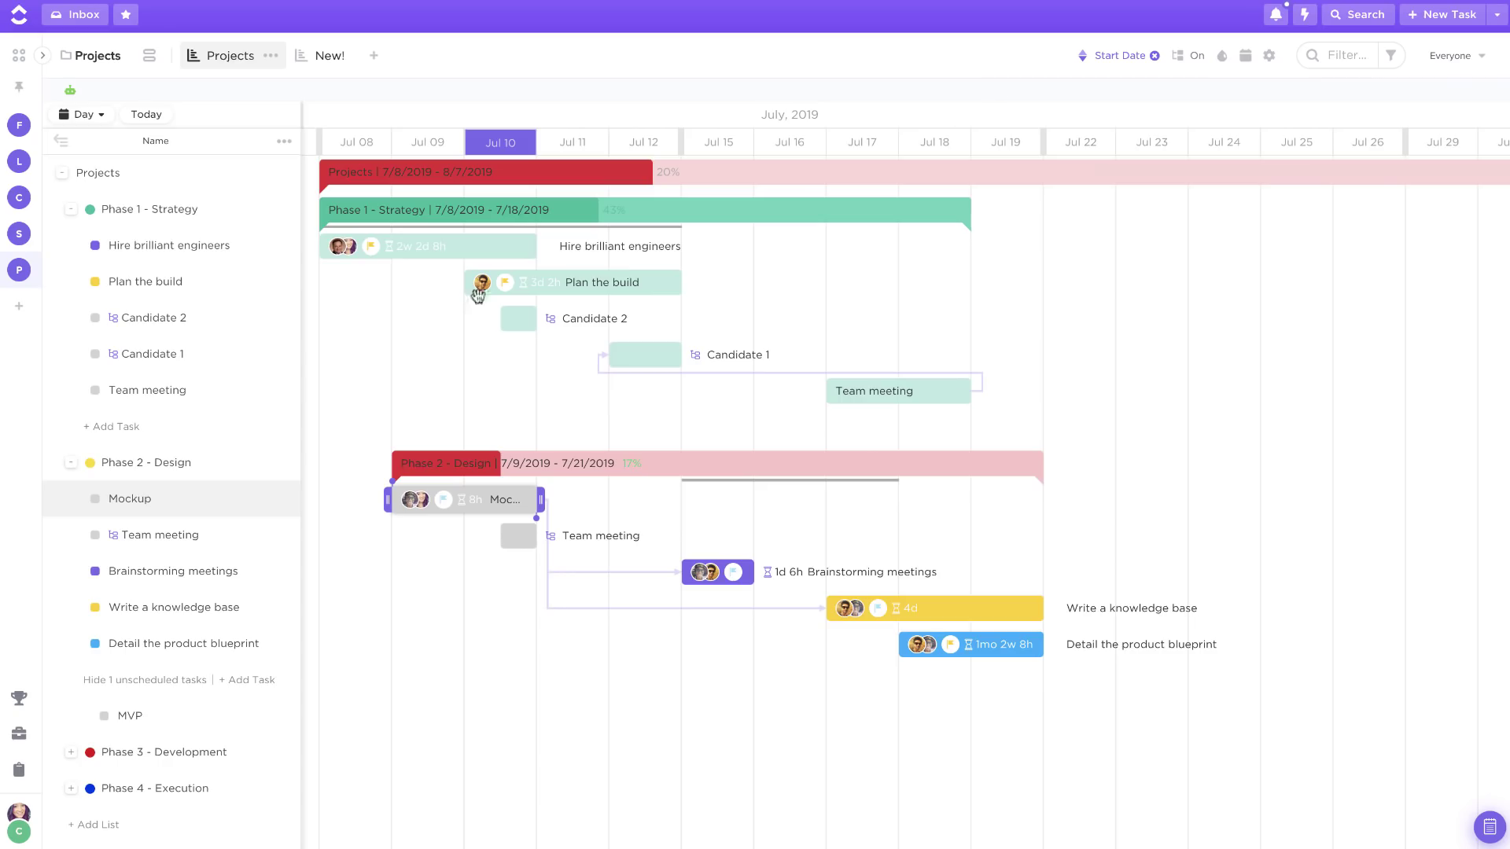
Add the Projects view to favorites and save the favorite
click(271, 57)
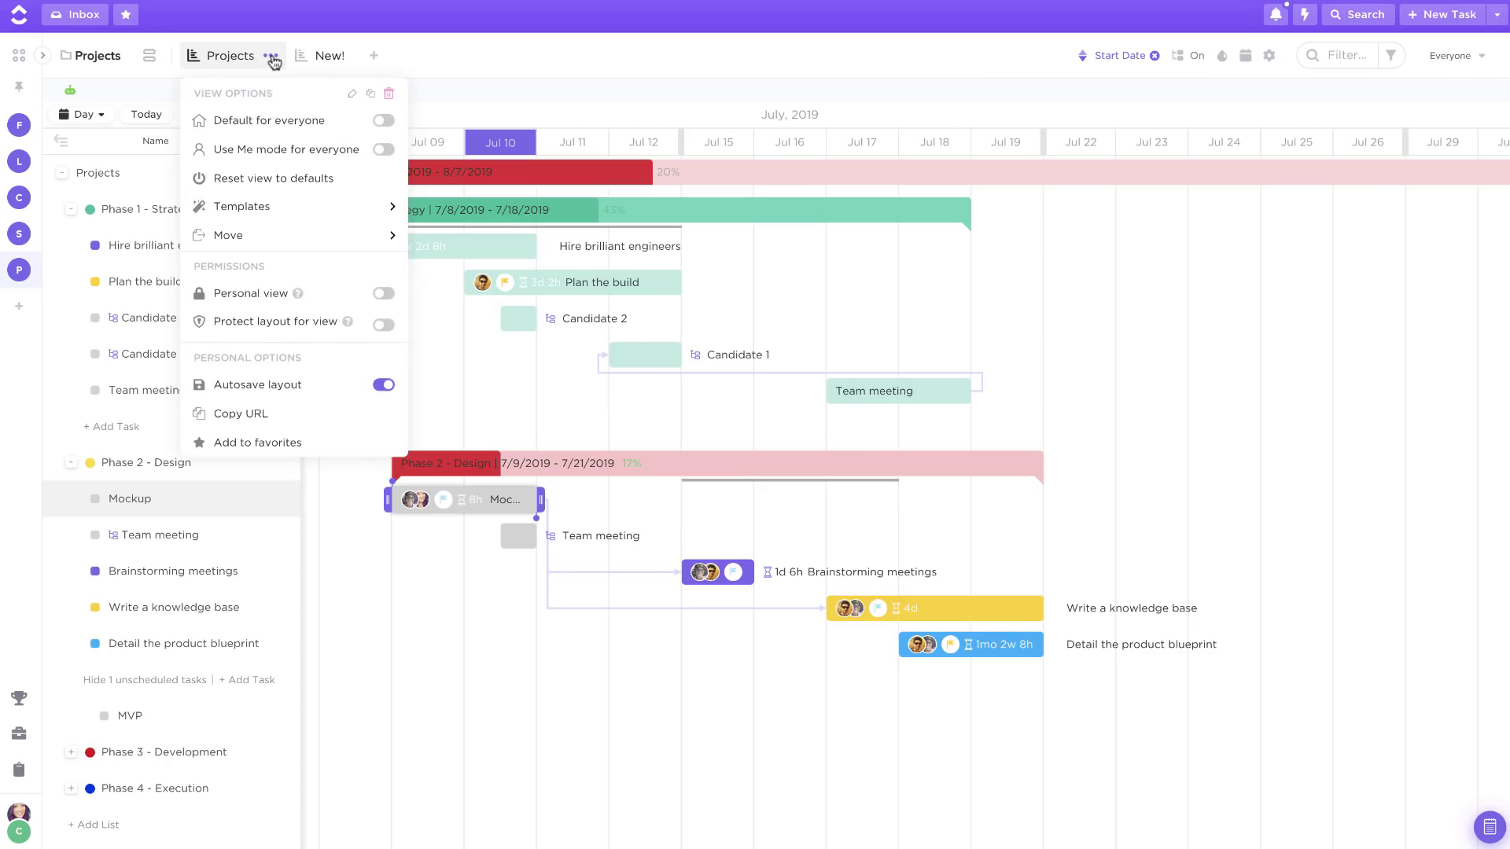
click(273, 443)
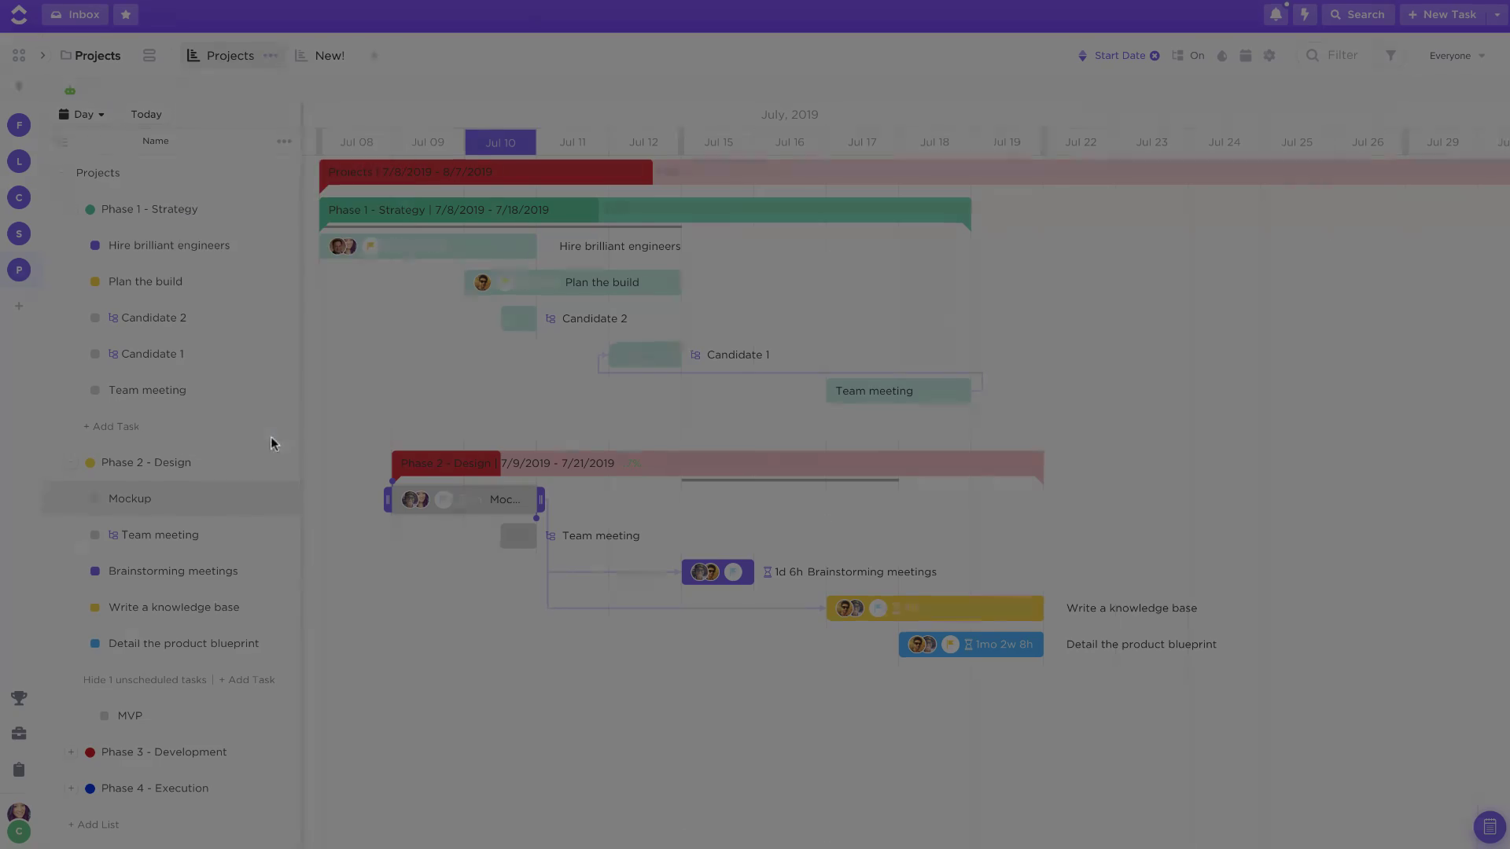
click(575, 235)
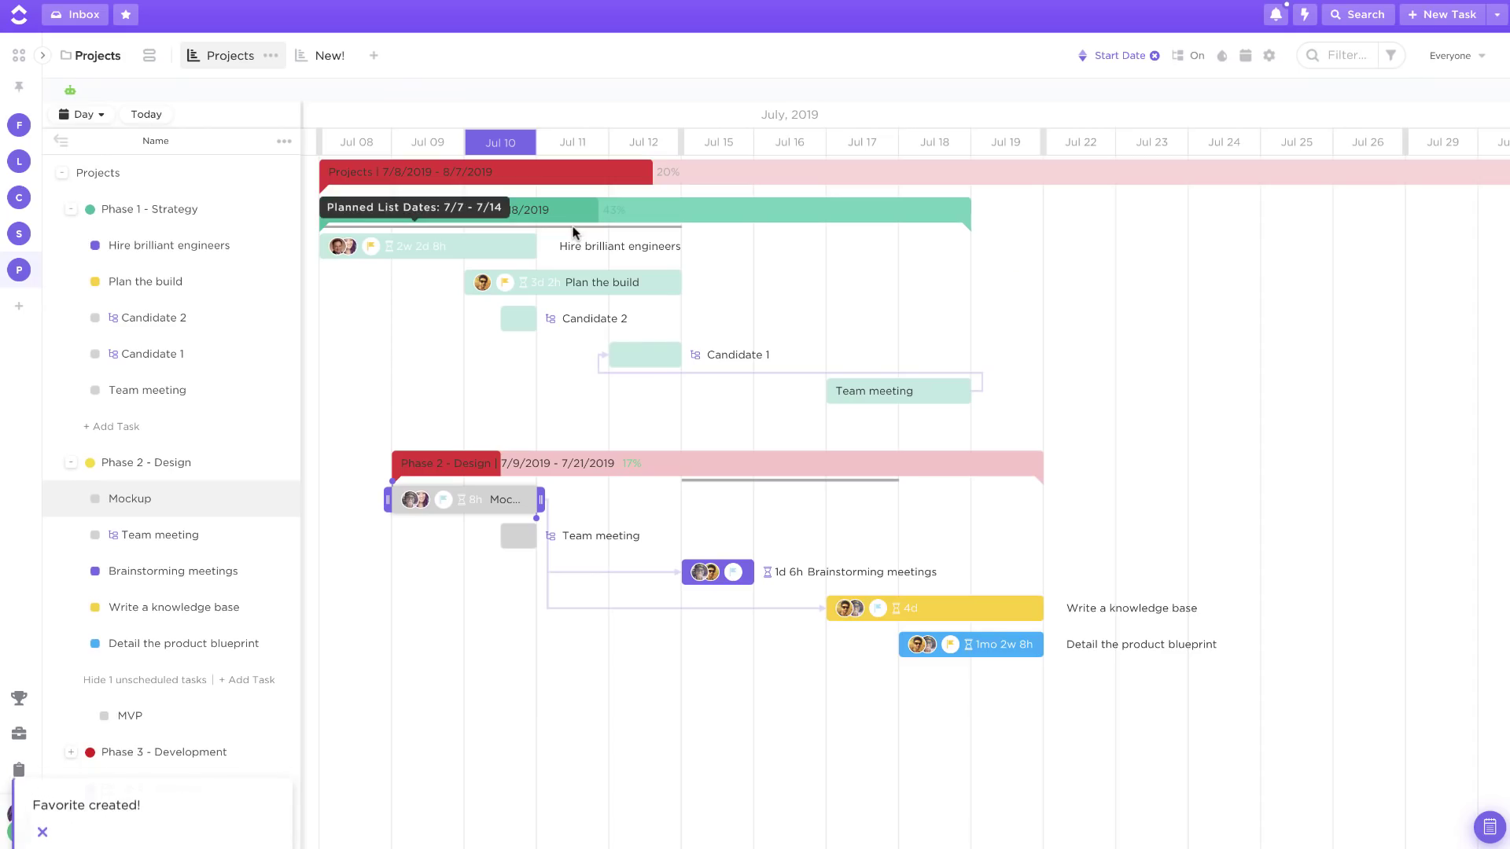
Show the favorites bar, open the Figma! favorite, then go back via the Projects favorite
click(125, 17)
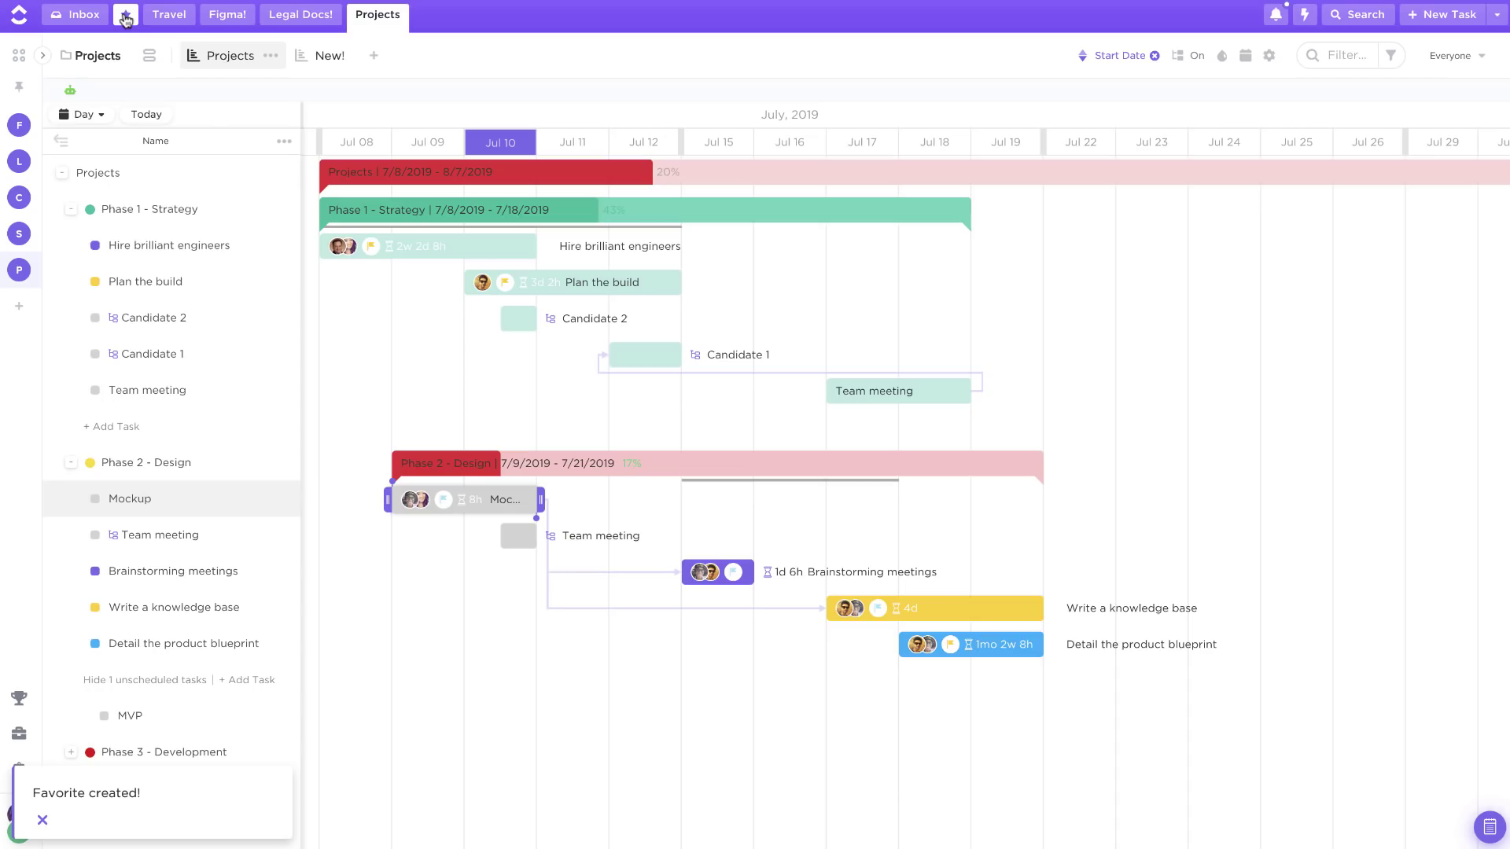
click(231, 18)
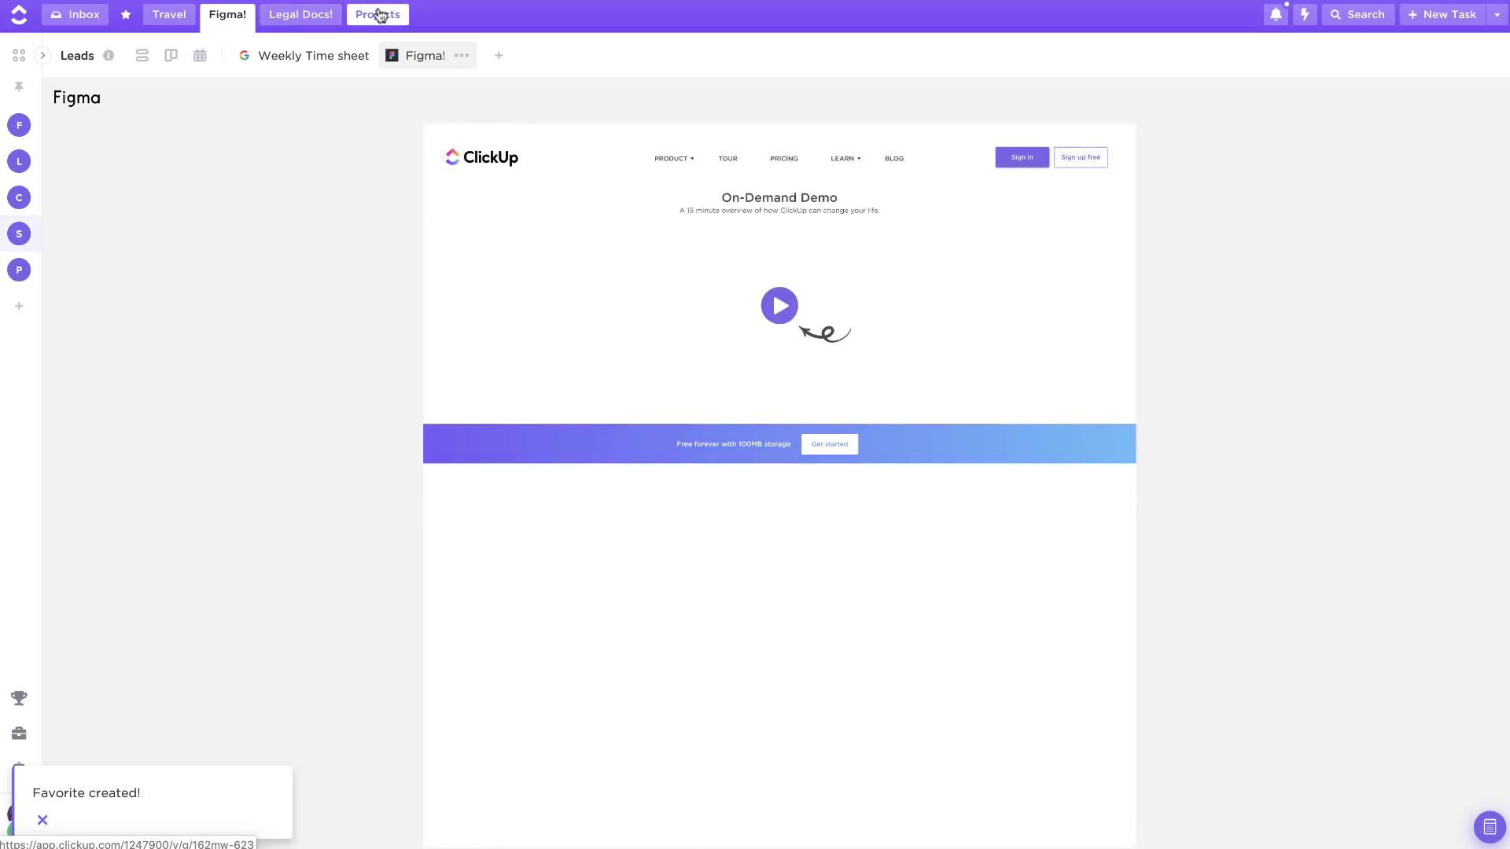
click(377, 14)
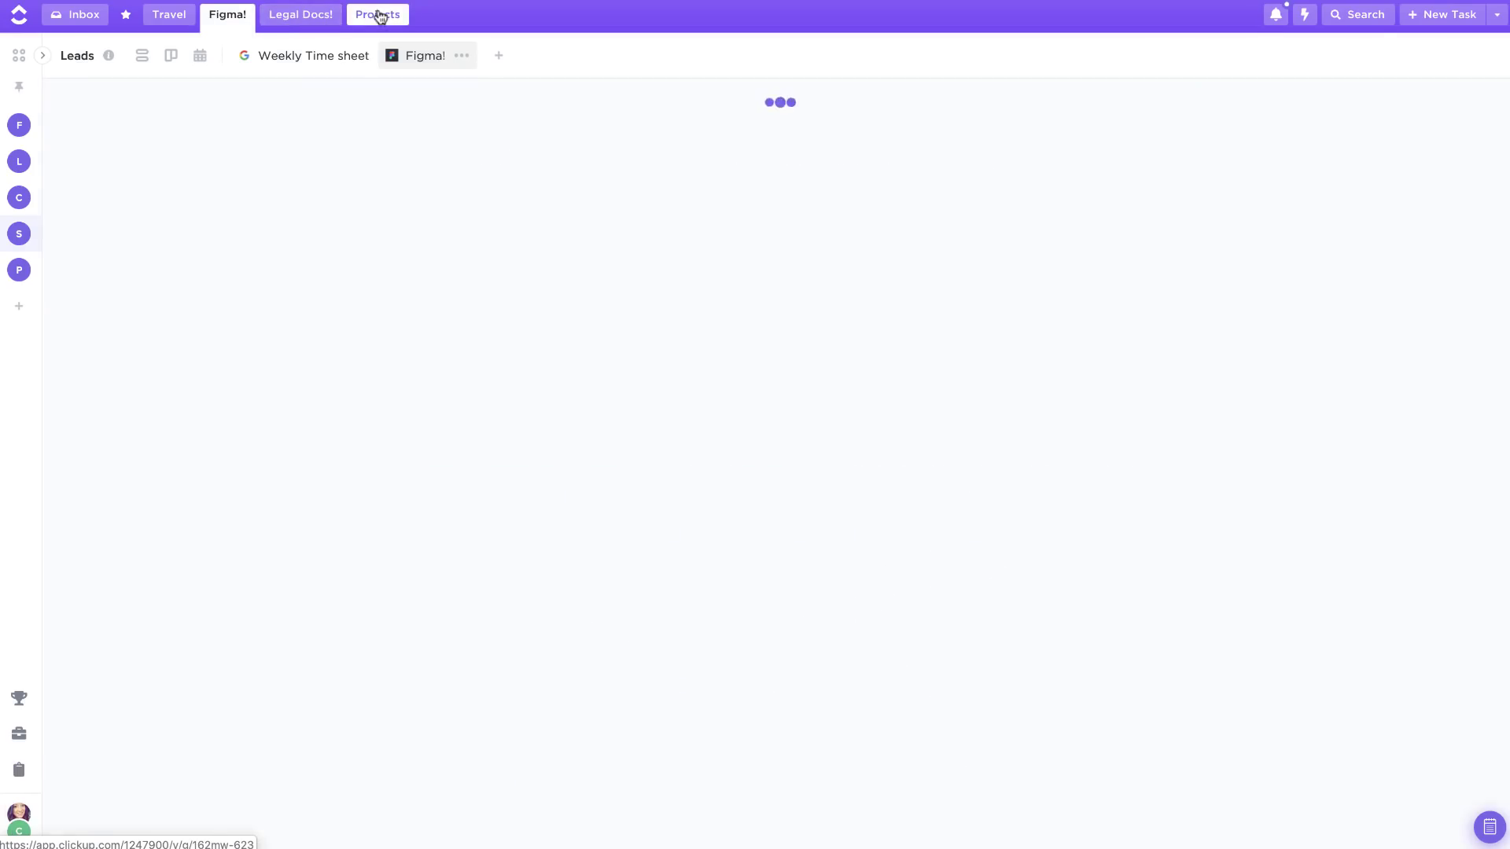